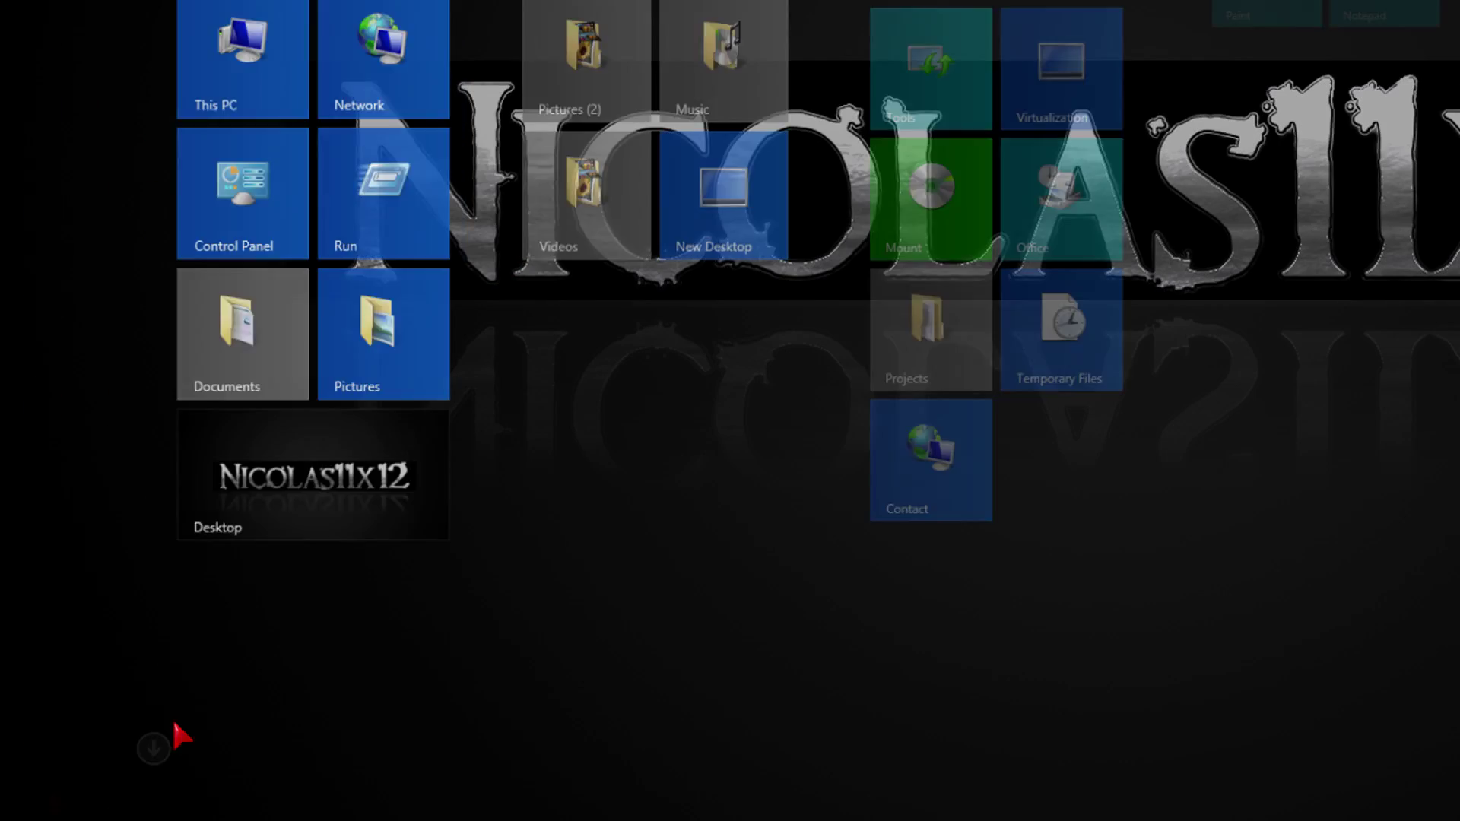
Search 'defrag' and uncheck Run on a schedule in Optimize Drives settings
{"action": "type", "text": "defrag"}
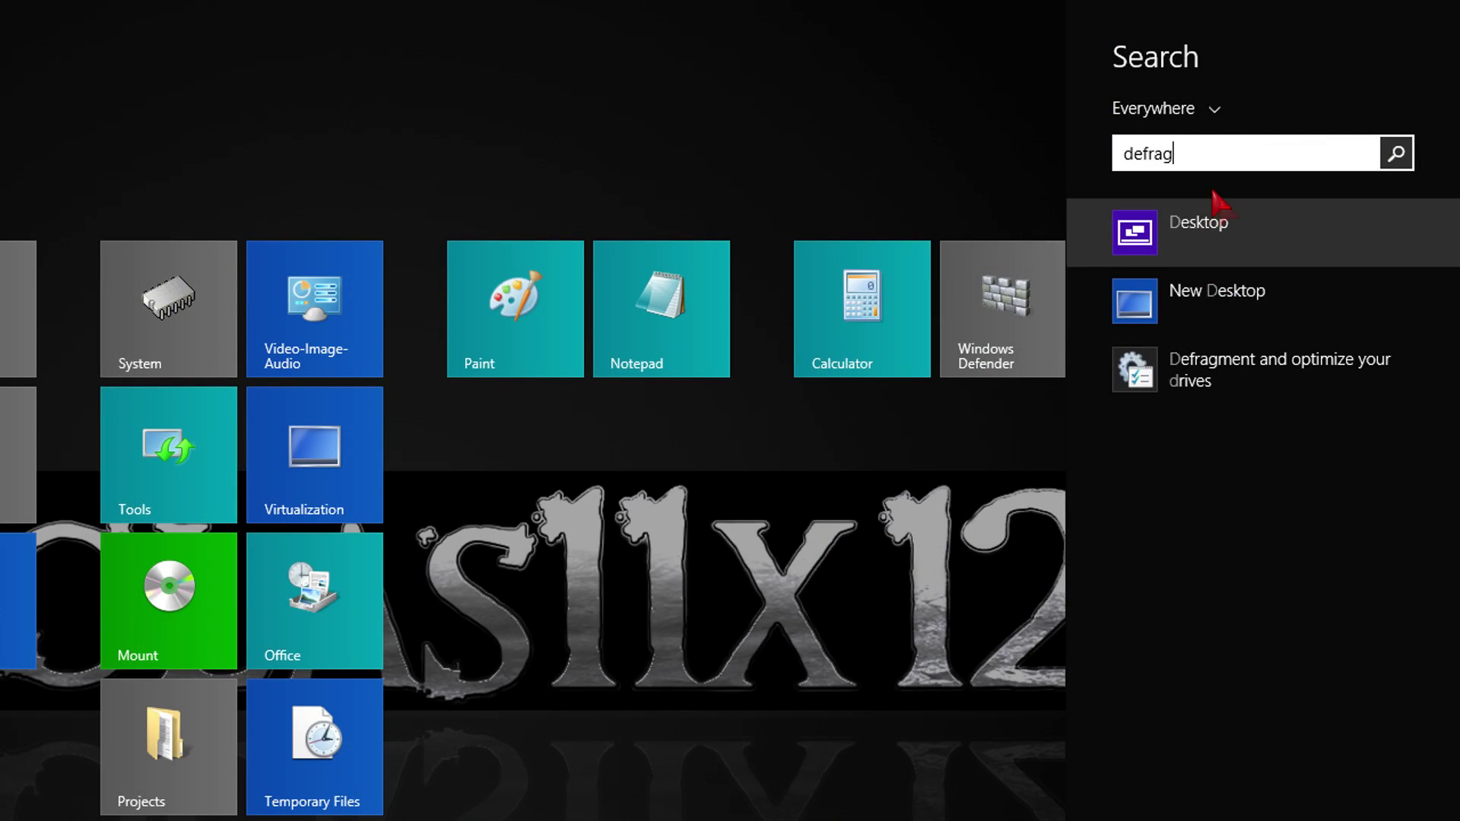
{"action": "left_click", "coordinate": [1236, 376]}
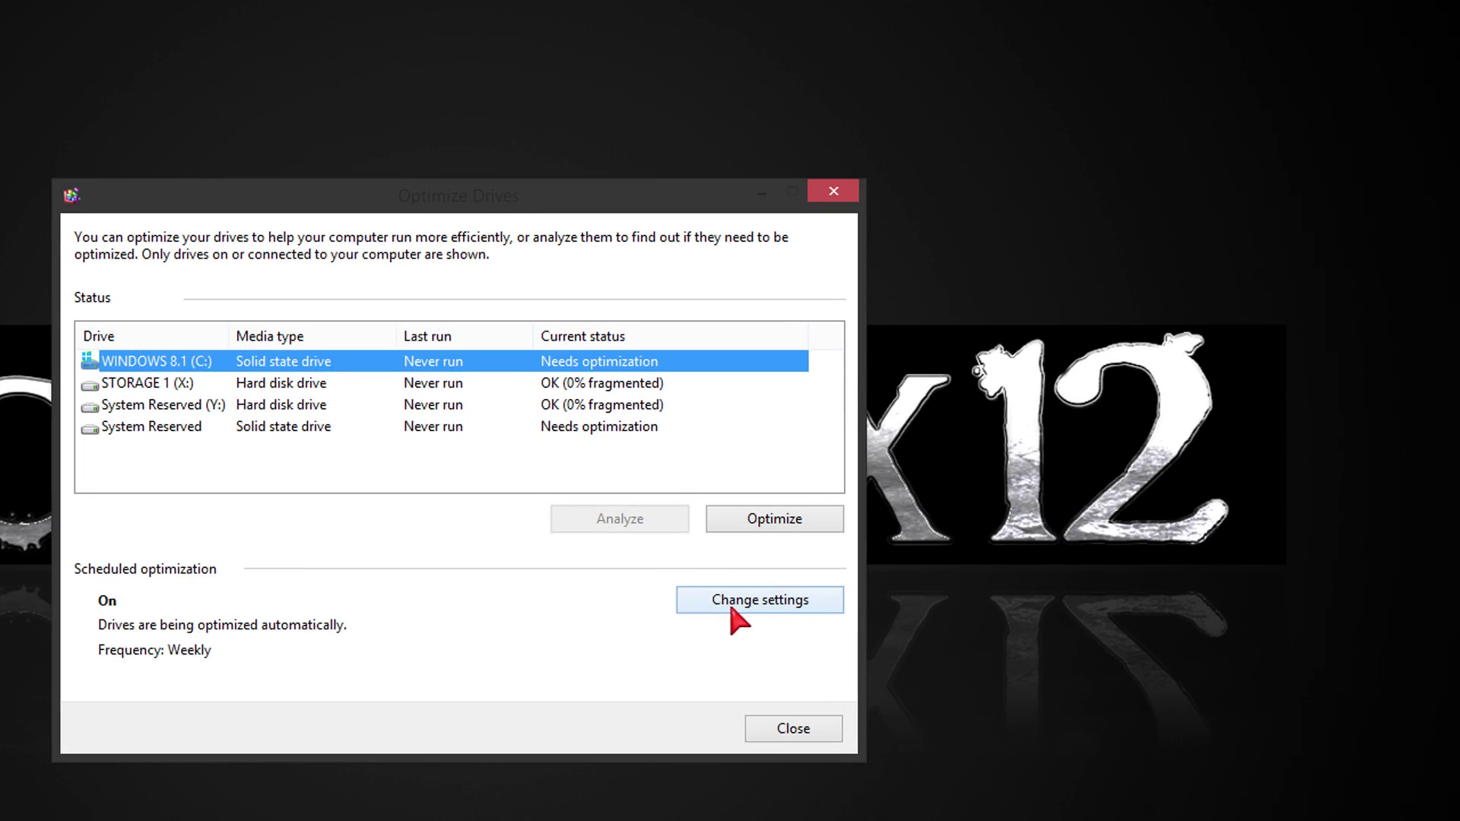
{"action": "left_click", "coordinate": [657, 733]}
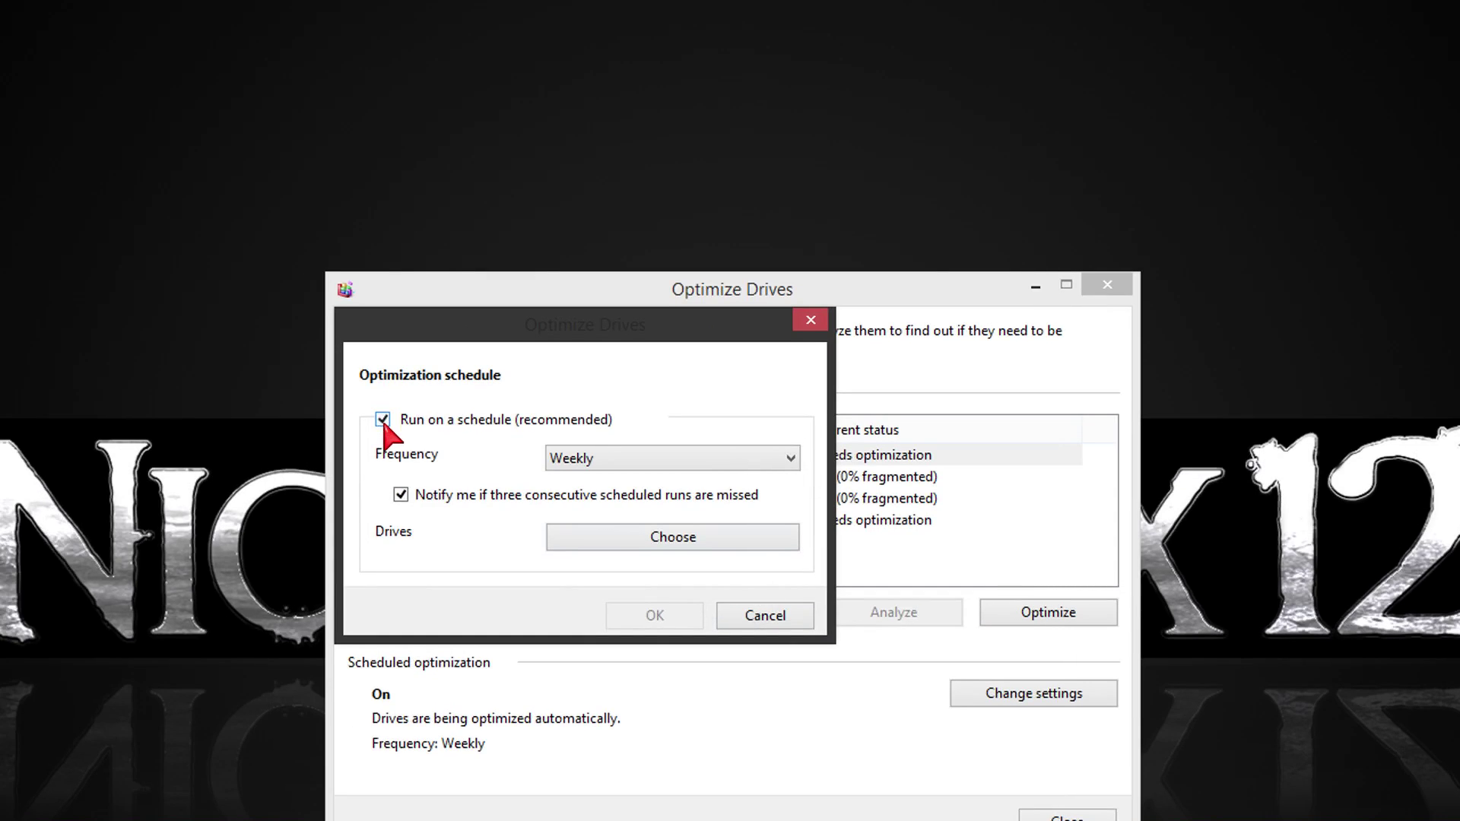
{"action": "left_click", "coordinate": [108, 325]}
{"action": "left_click", "coordinate": [685, 608]}
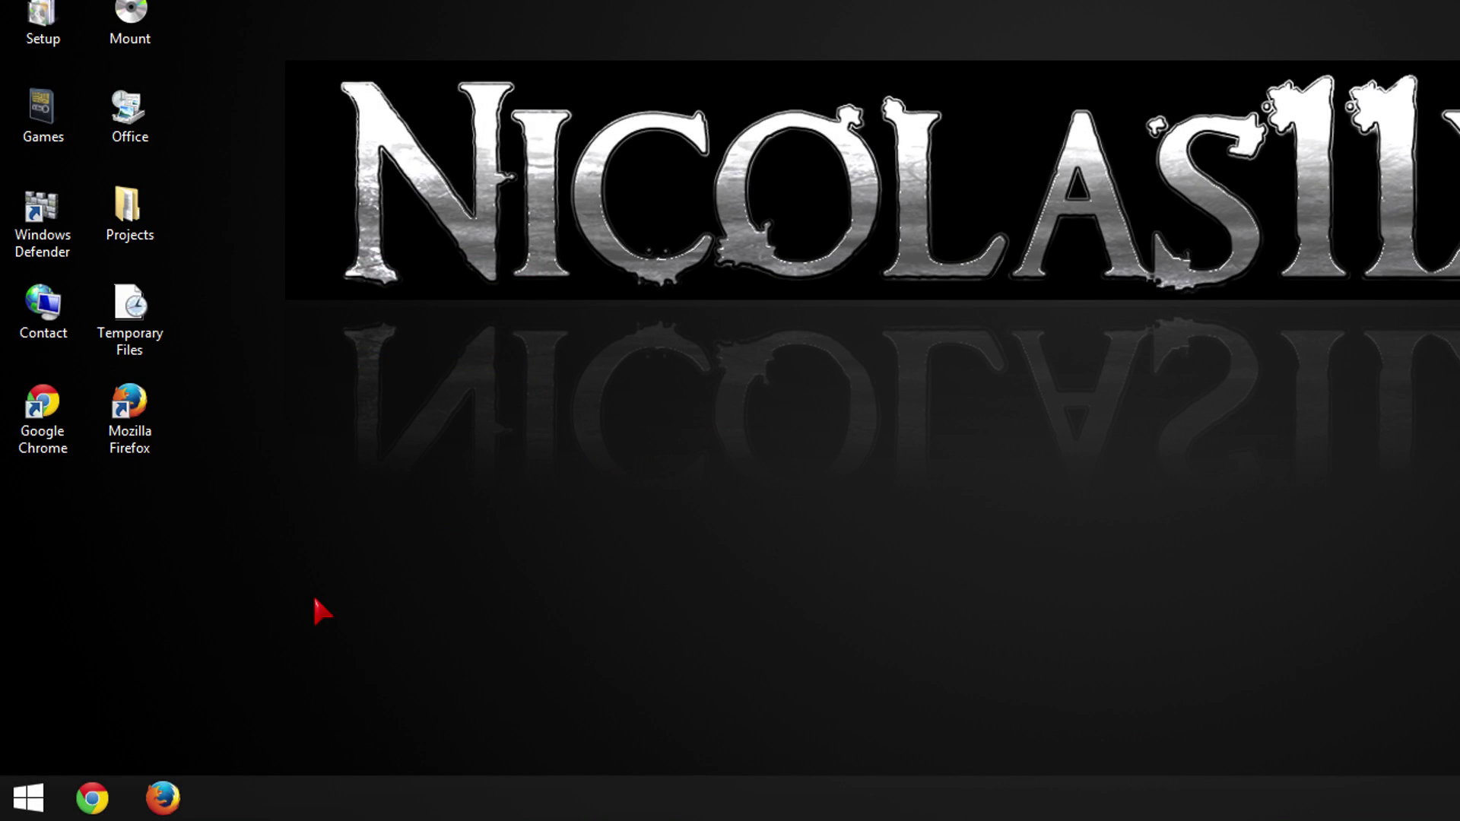
Launch services.msc from Run and select the Windows Search service in the list
{"action": "key", "text": "super+r"}
{"action": "type", "text": "ser"}
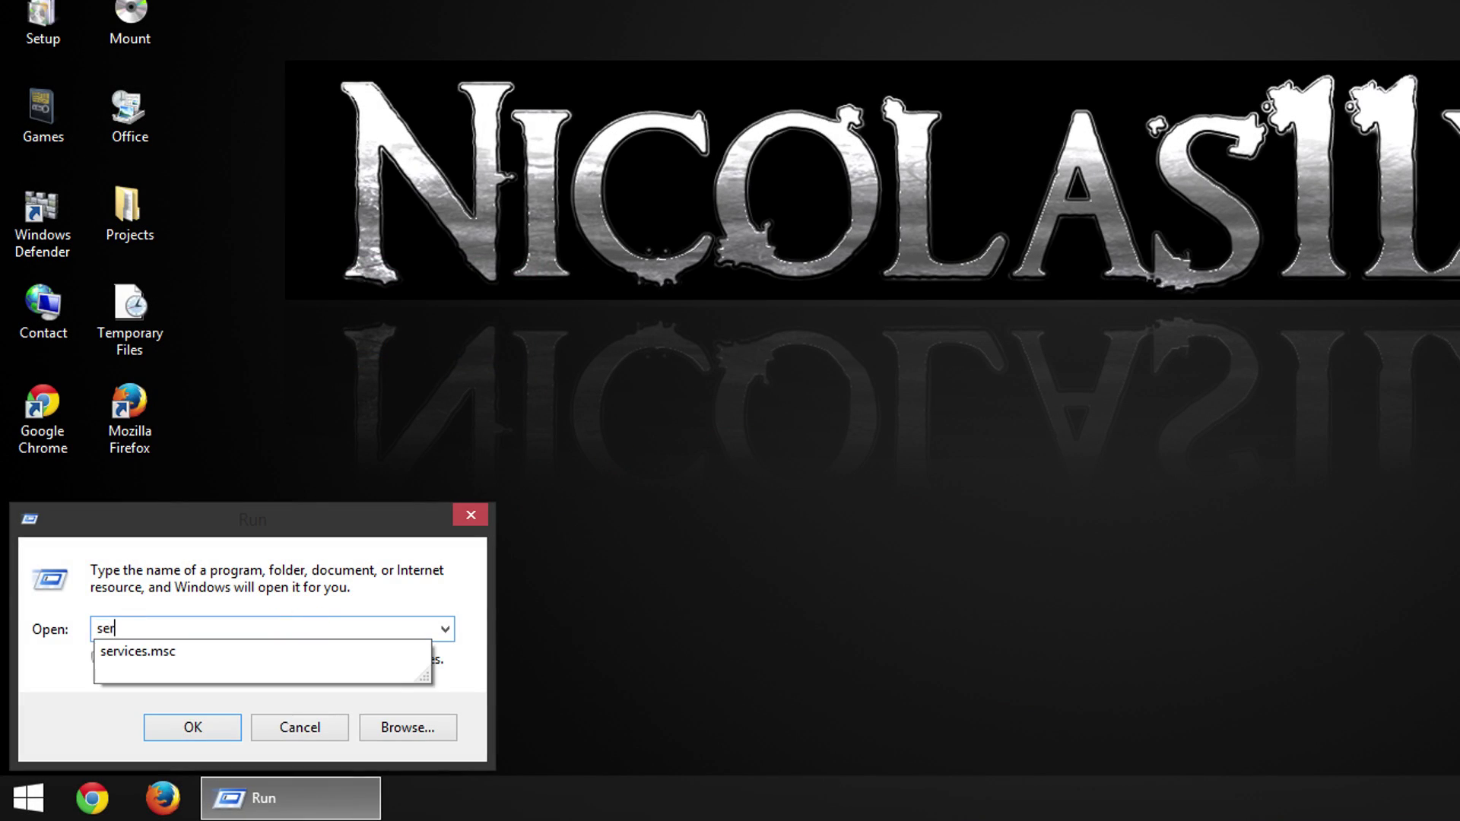
{"action": "type", "text": "vices.ms"}
{"action": "left_click", "coordinate": [259, 652]}
{"action": "left_click", "coordinate": [193, 728]}
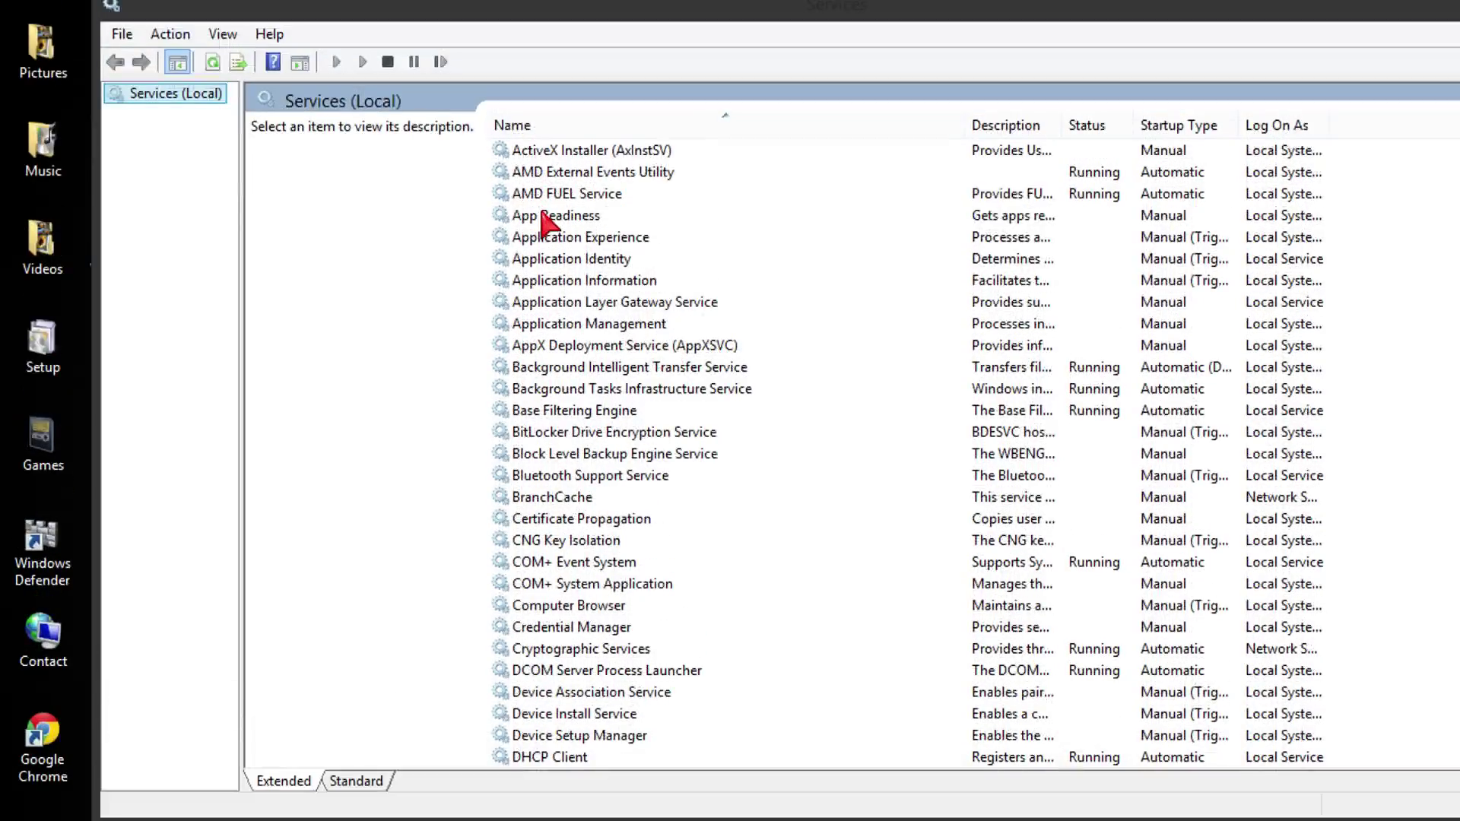
{"action": "scroll", "coordinate": [577, 251], "scroll_direction": "down", "scroll_amount": 20}
{"action": "left_click", "coordinate": [617, 344]}
{"action": "key", "text": "Down"}
{"action": "key", "text": "Down"}
{"action": "key", "text": "Down"}
{"action": "key", "text": "Down"}
{"action": "key", "text": "Down"}
{"action": "key", "text": "Down"}
{"action": "key", "text": "Down"}
{"action": "key", "text": "Down"}
{"action": "key", "text": "Down"}
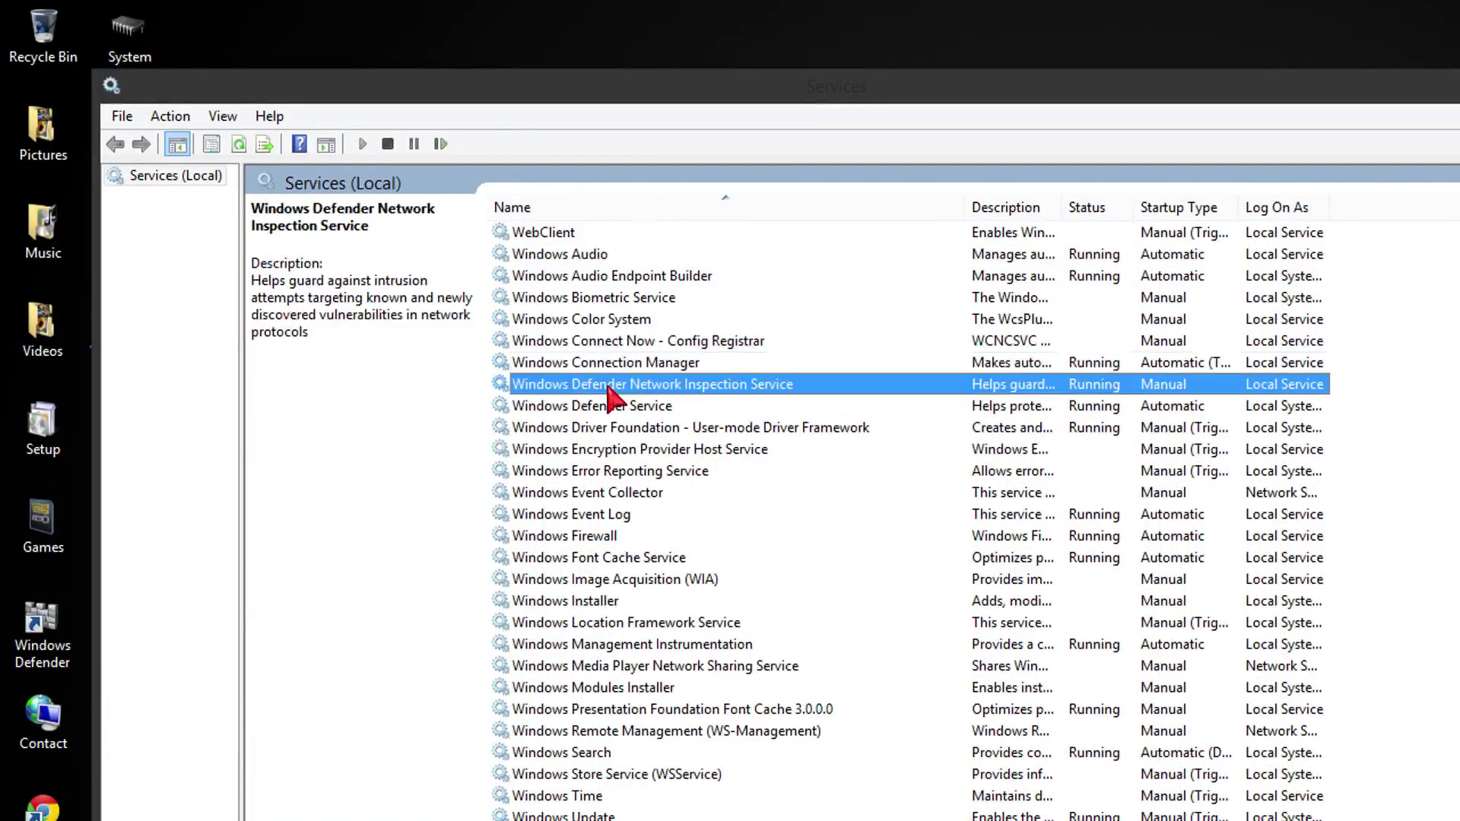
{"action": "key", "text": "Down"}
{"action": "key", "text": "Down"}
{"action": "key", "text": "Down"}
{"action": "key", "text": "Down"}
{"action": "key", "text": "Down"}
{"action": "key", "text": "Down"}
{"action": "key", "text": "Down"}
{"action": "key", "text": "Down"}
{"action": "key", "text": "Down"}
{"action": "key", "text": "Down"}
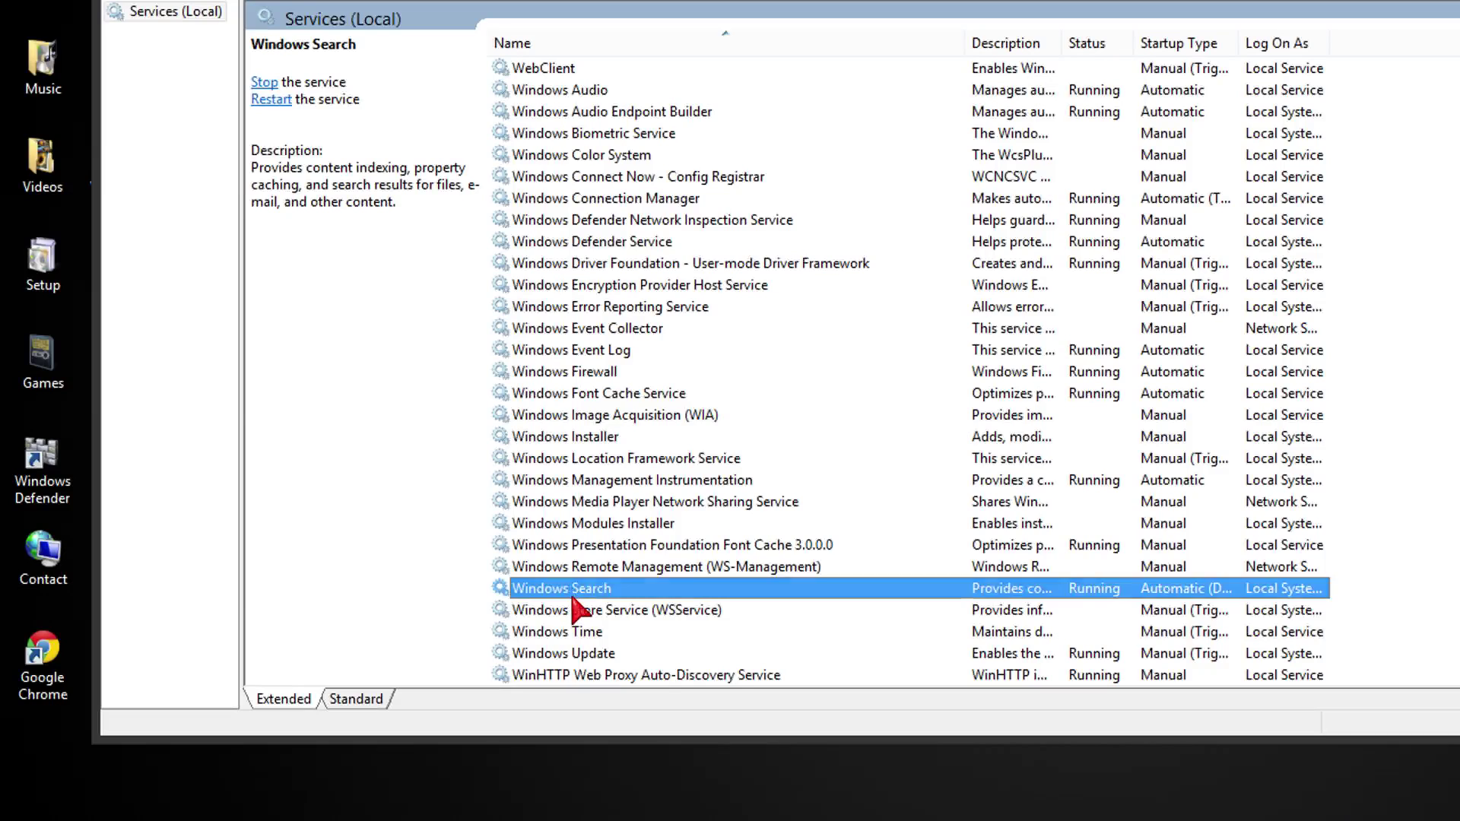
Stop the Windows Search service and set its startup type to Disabled
{"action": "double_click", "coordinate": [572, 595]}
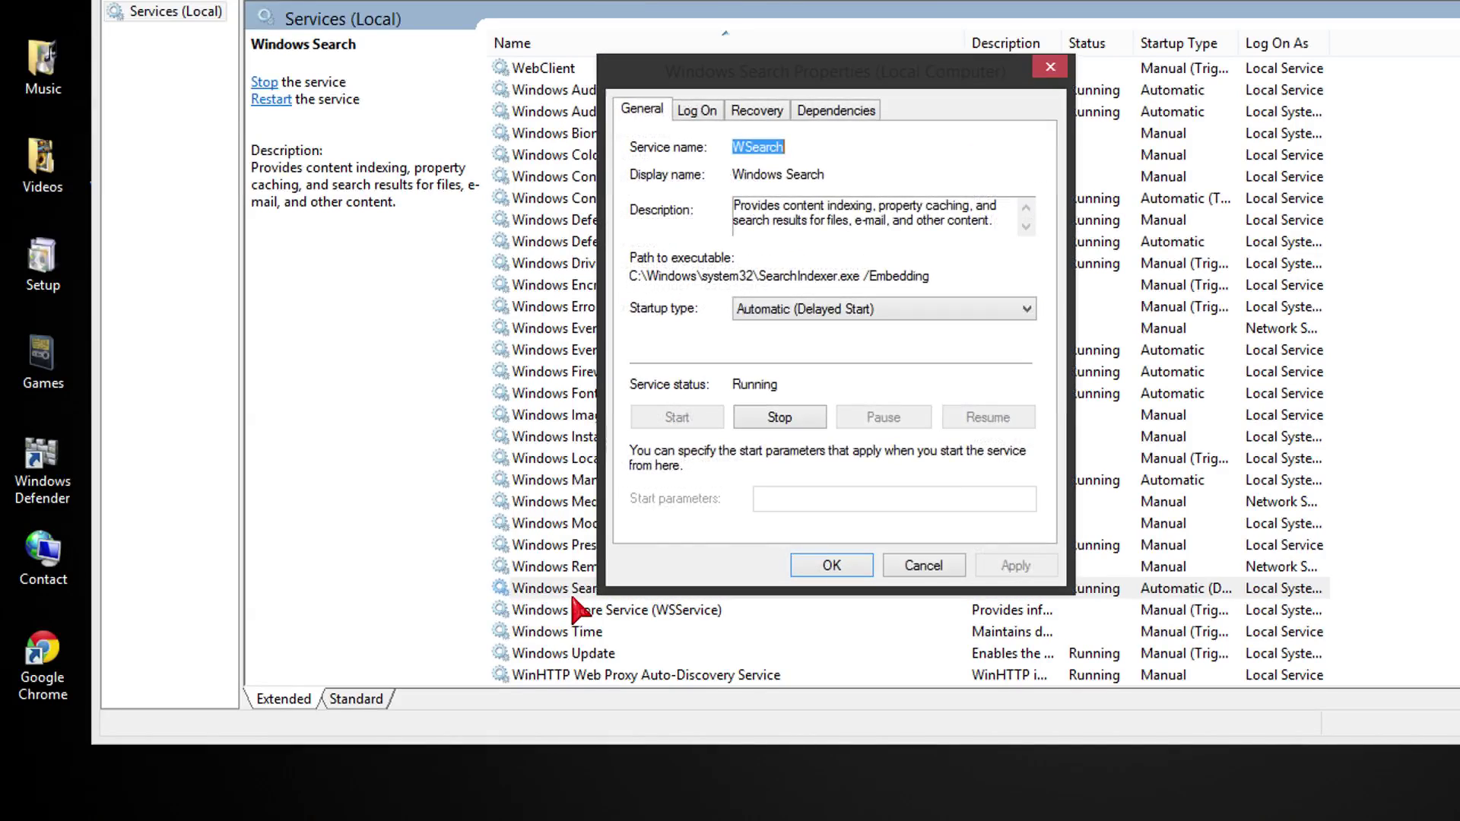
{"action": "left_click", "coordinate": [790, 414]}
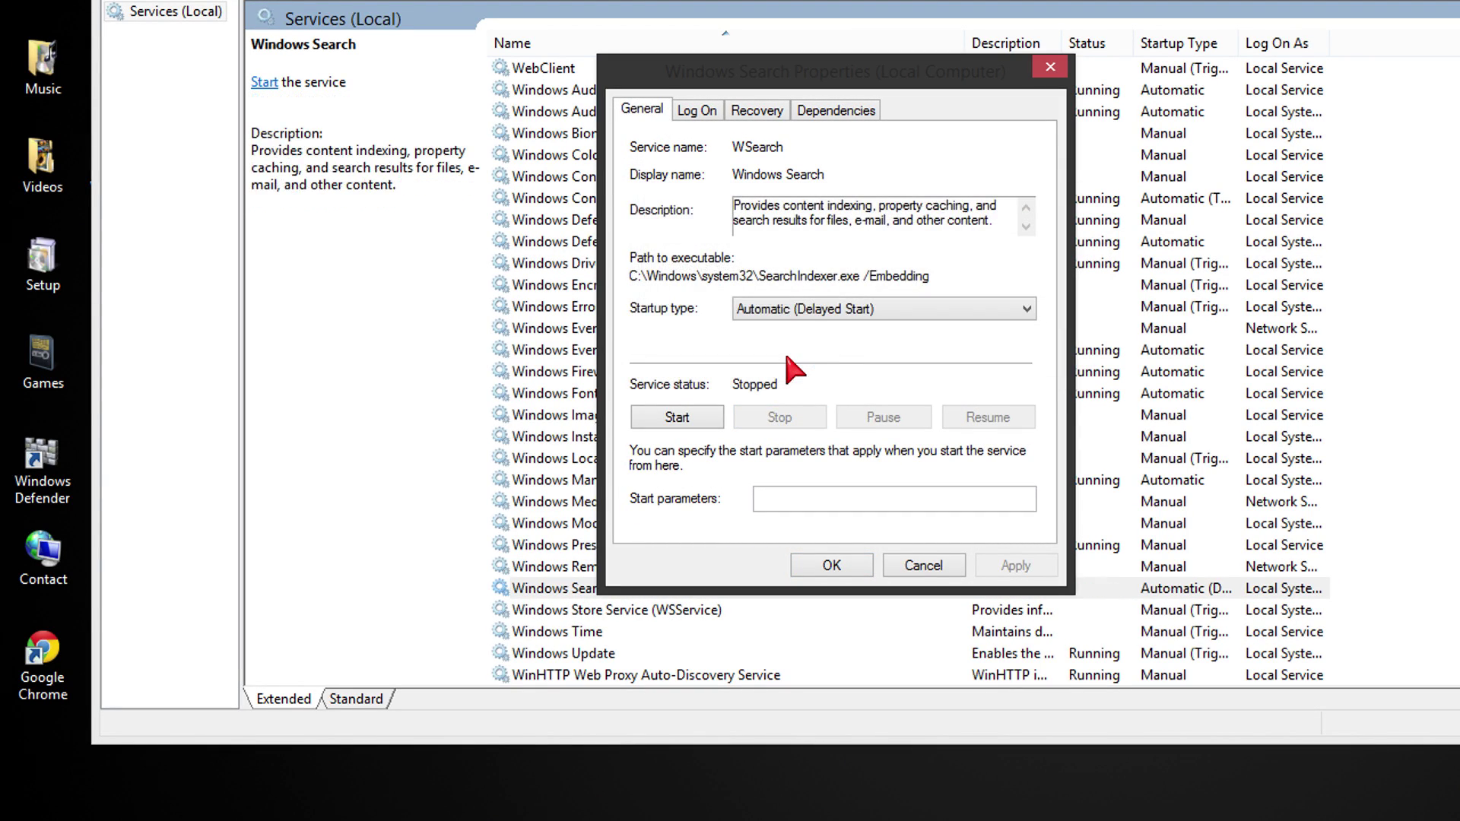
{"action": "left_click", "coordinate": [812, 310]}
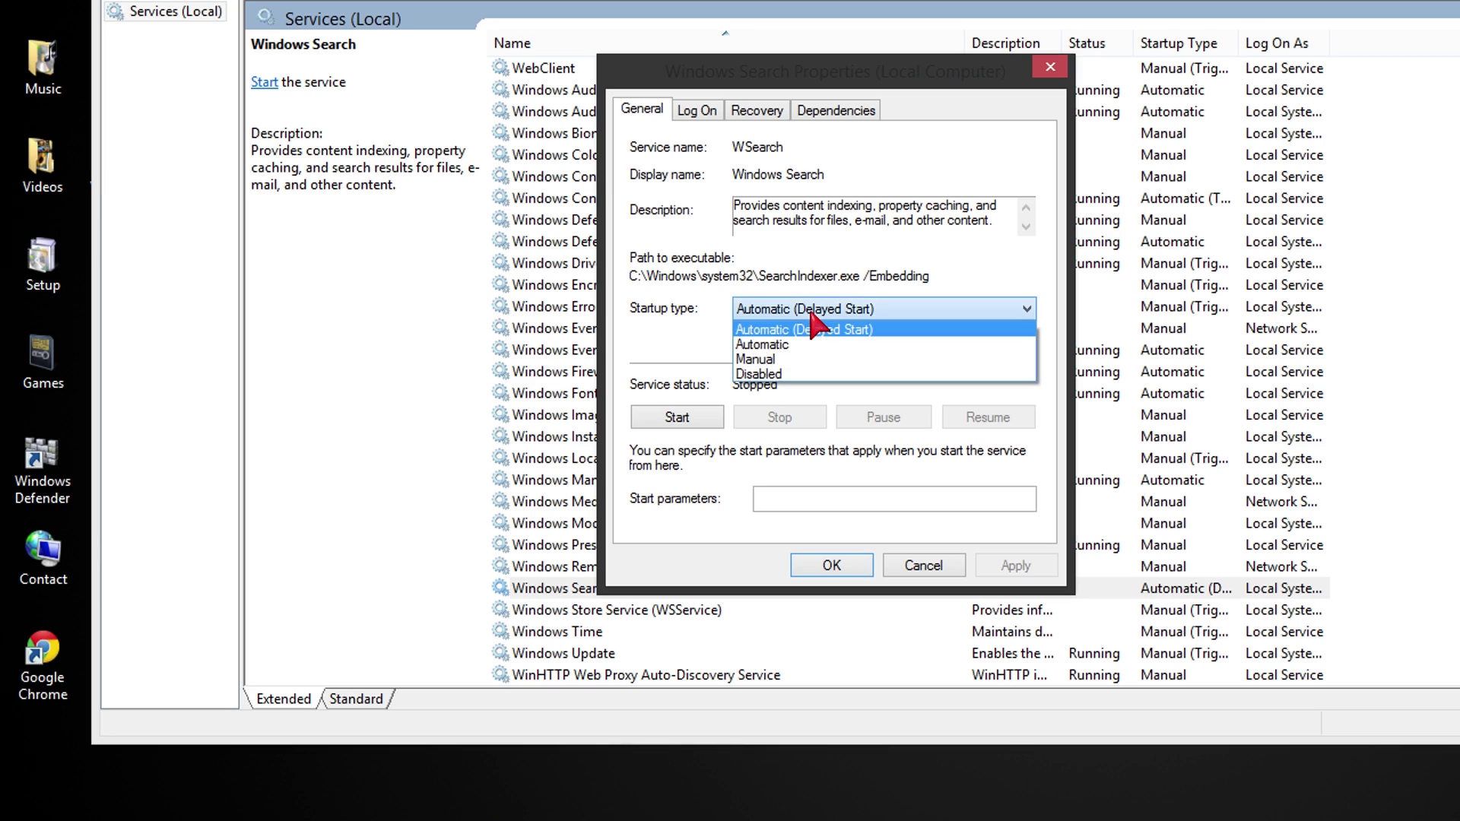
{"action": "left_click", "coordinate": [783, 375]}
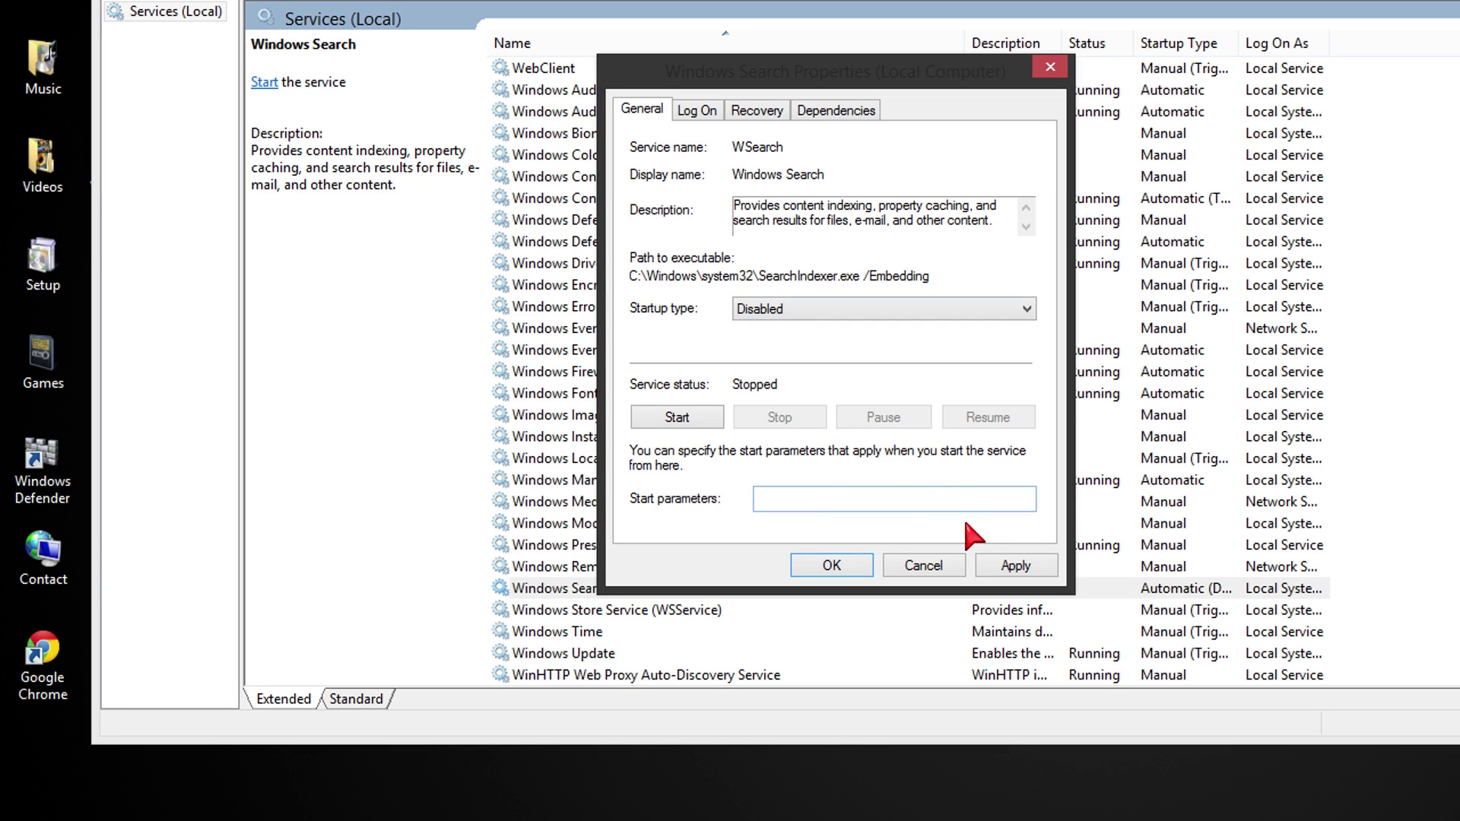
{"action": "left_click", "coordinate": [1011, 566]}
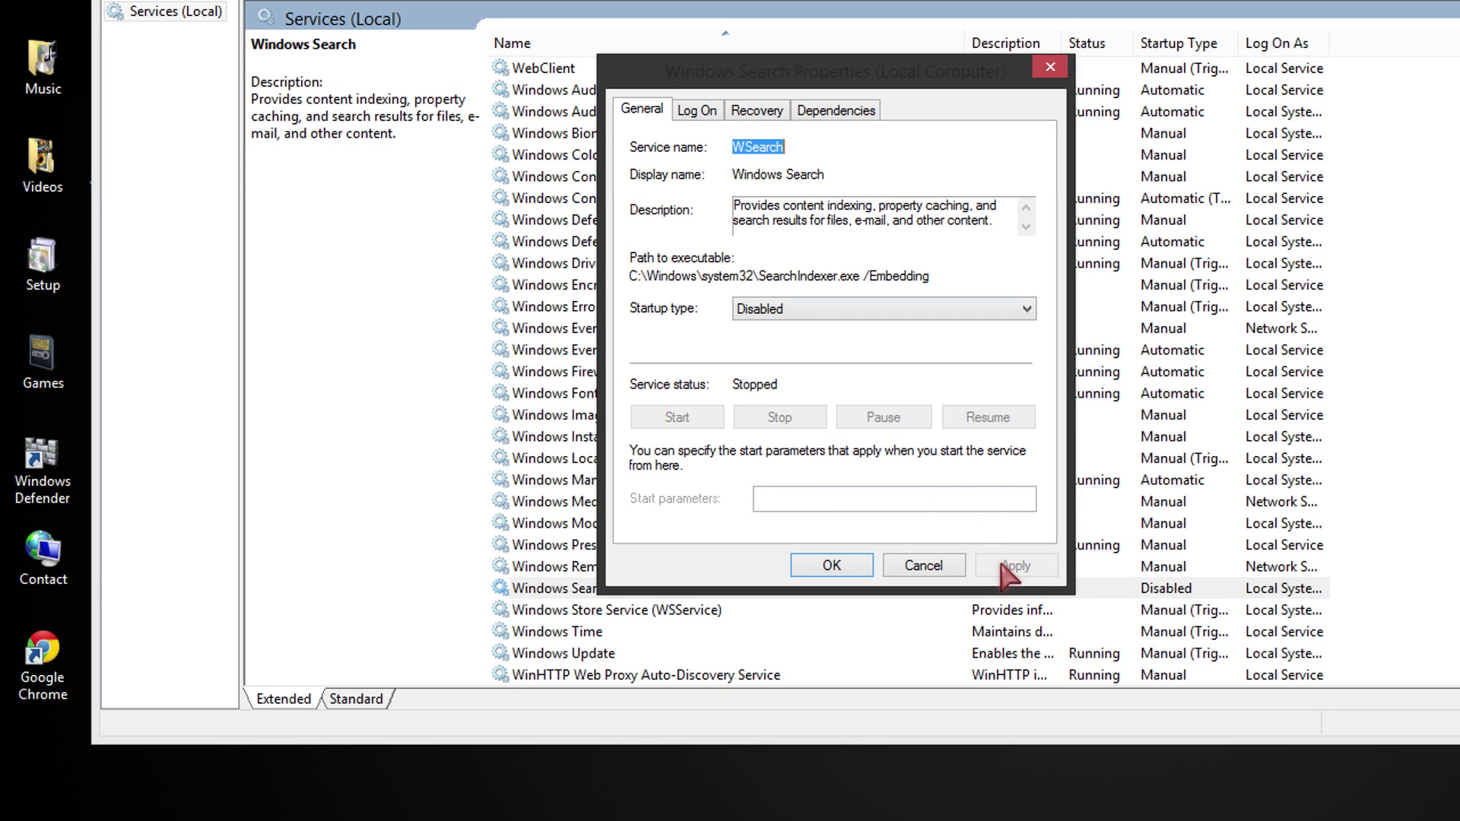
{"action": "left_click", "coordinate": [827, 565]}
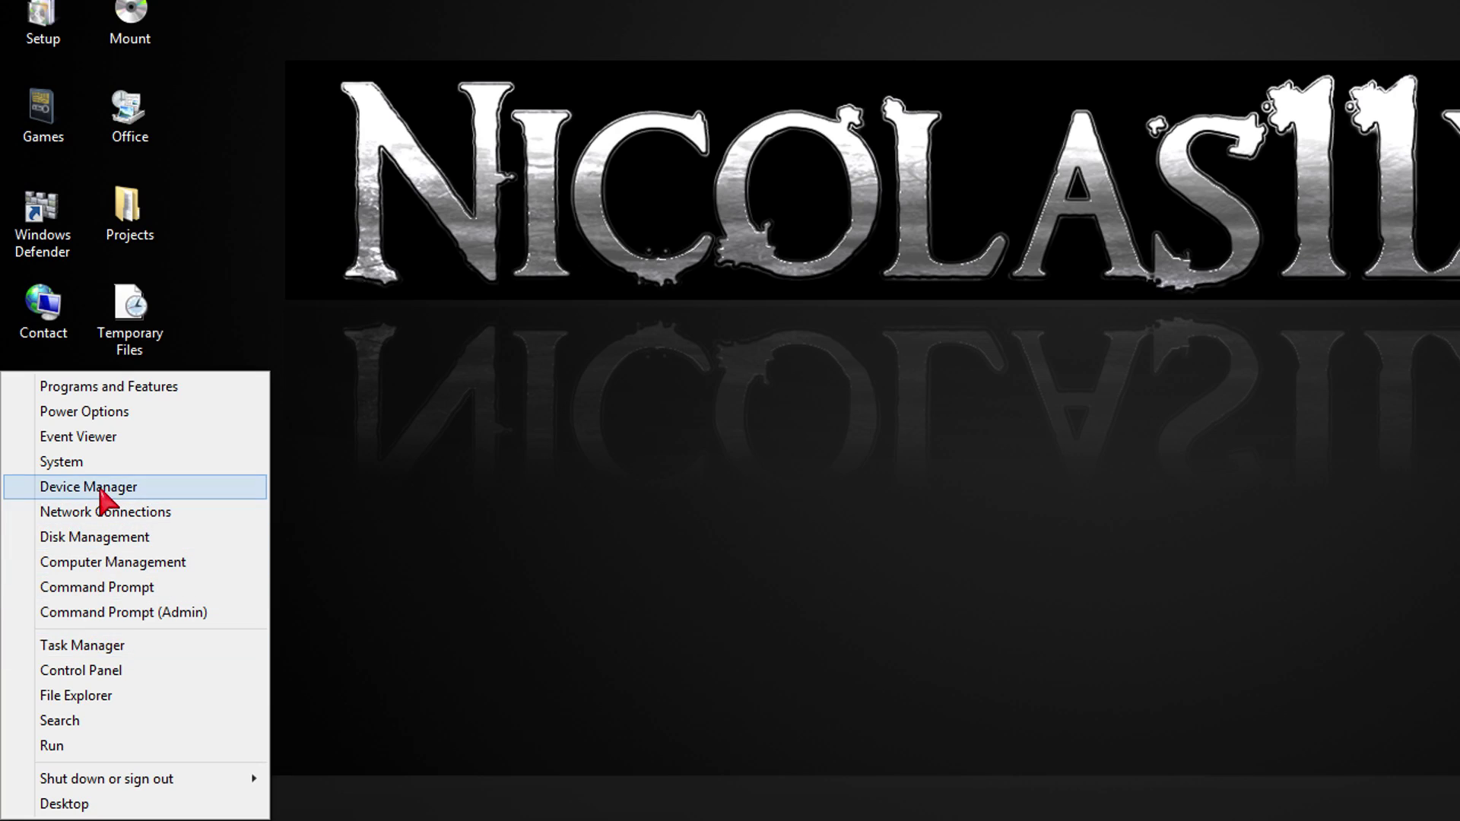
Reach the Virtual Memory dialog via System, Advanced system settings and Performance Options
{"action": "left_click", "coordinate": [78, 463]}
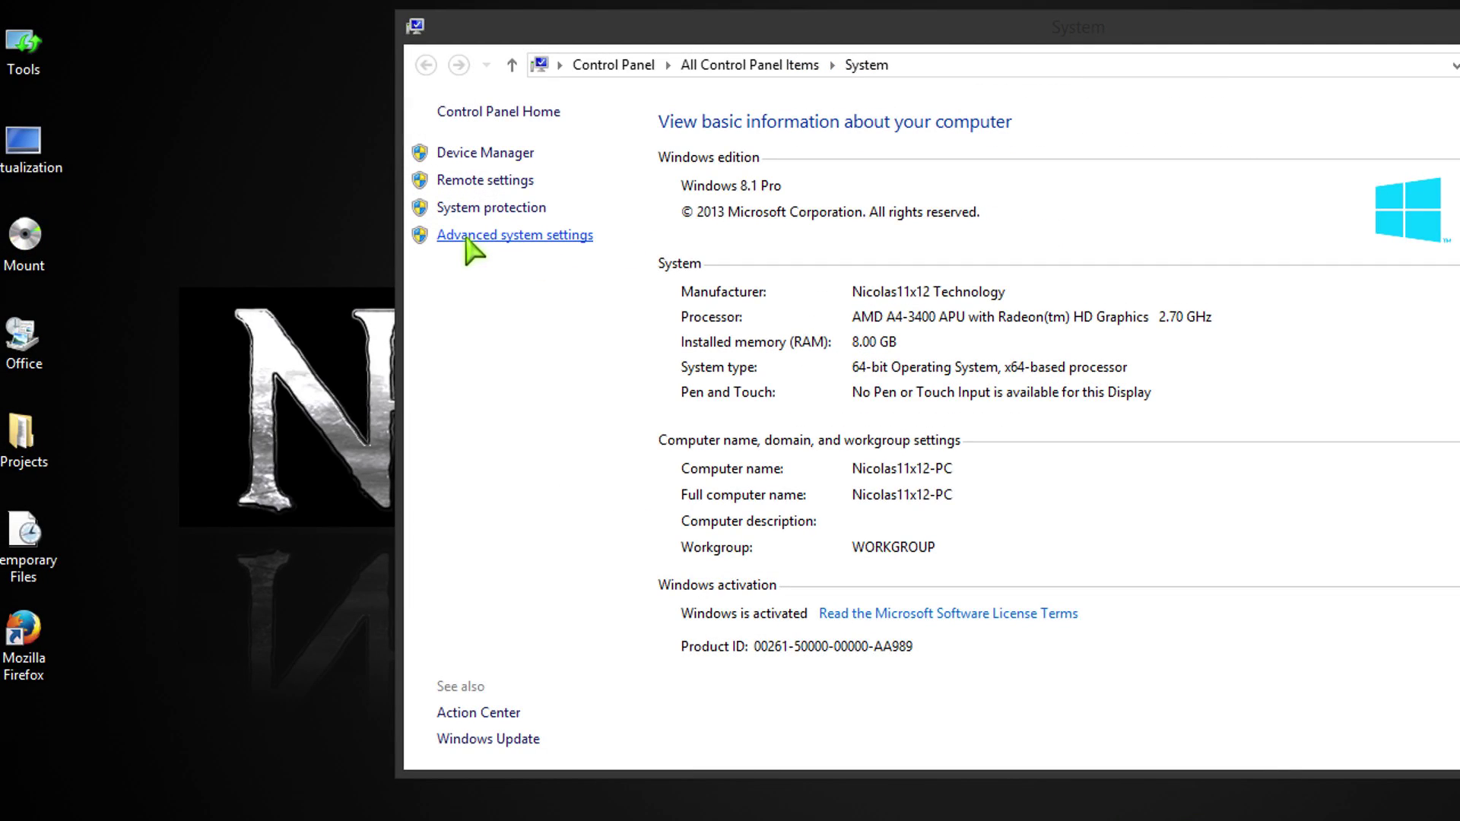
{"action": "left_click", "coordinate": [466, 238]}
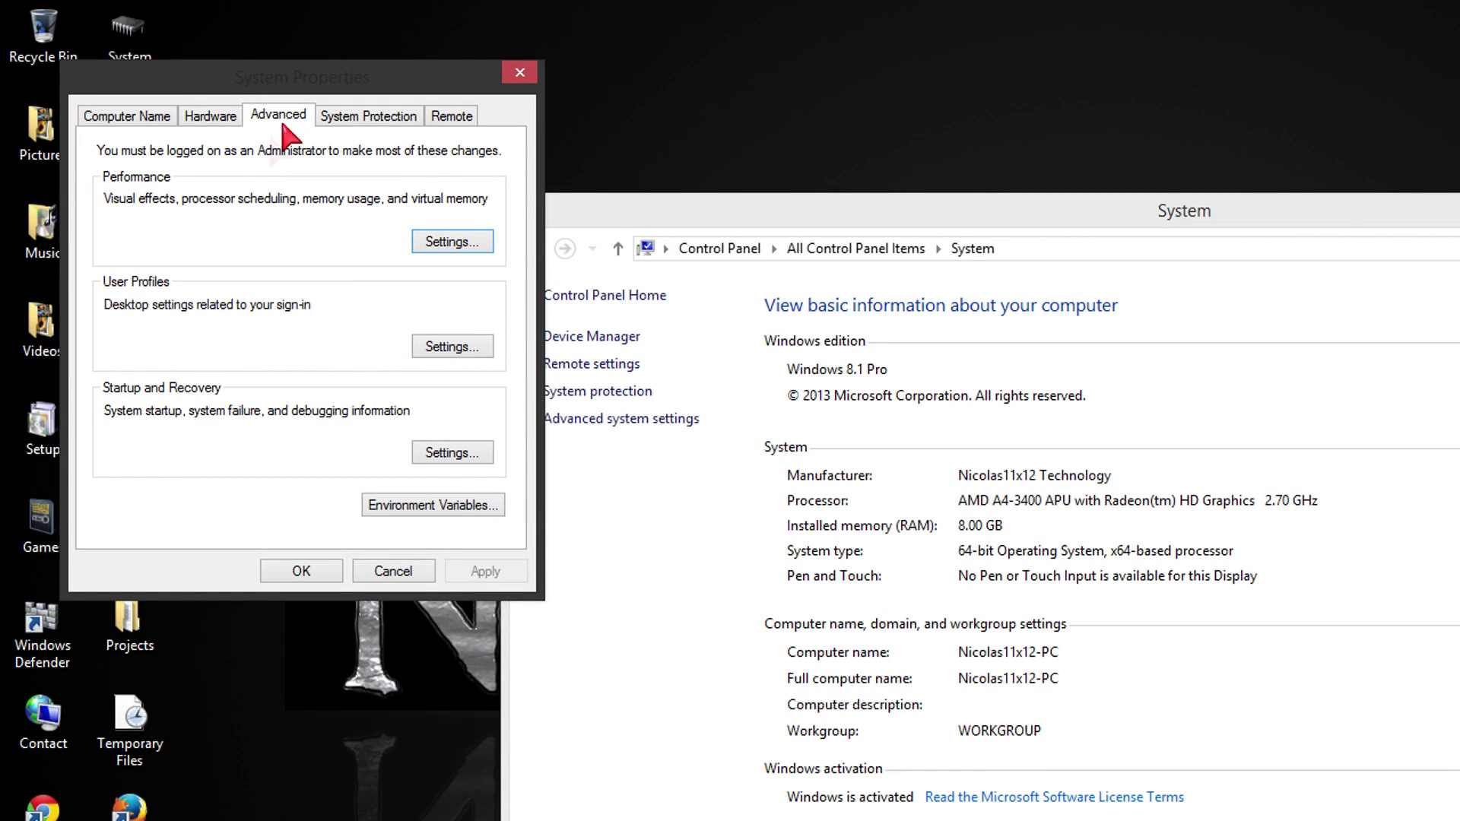
{"action": "left_click", "coordinate": [453, 242]}
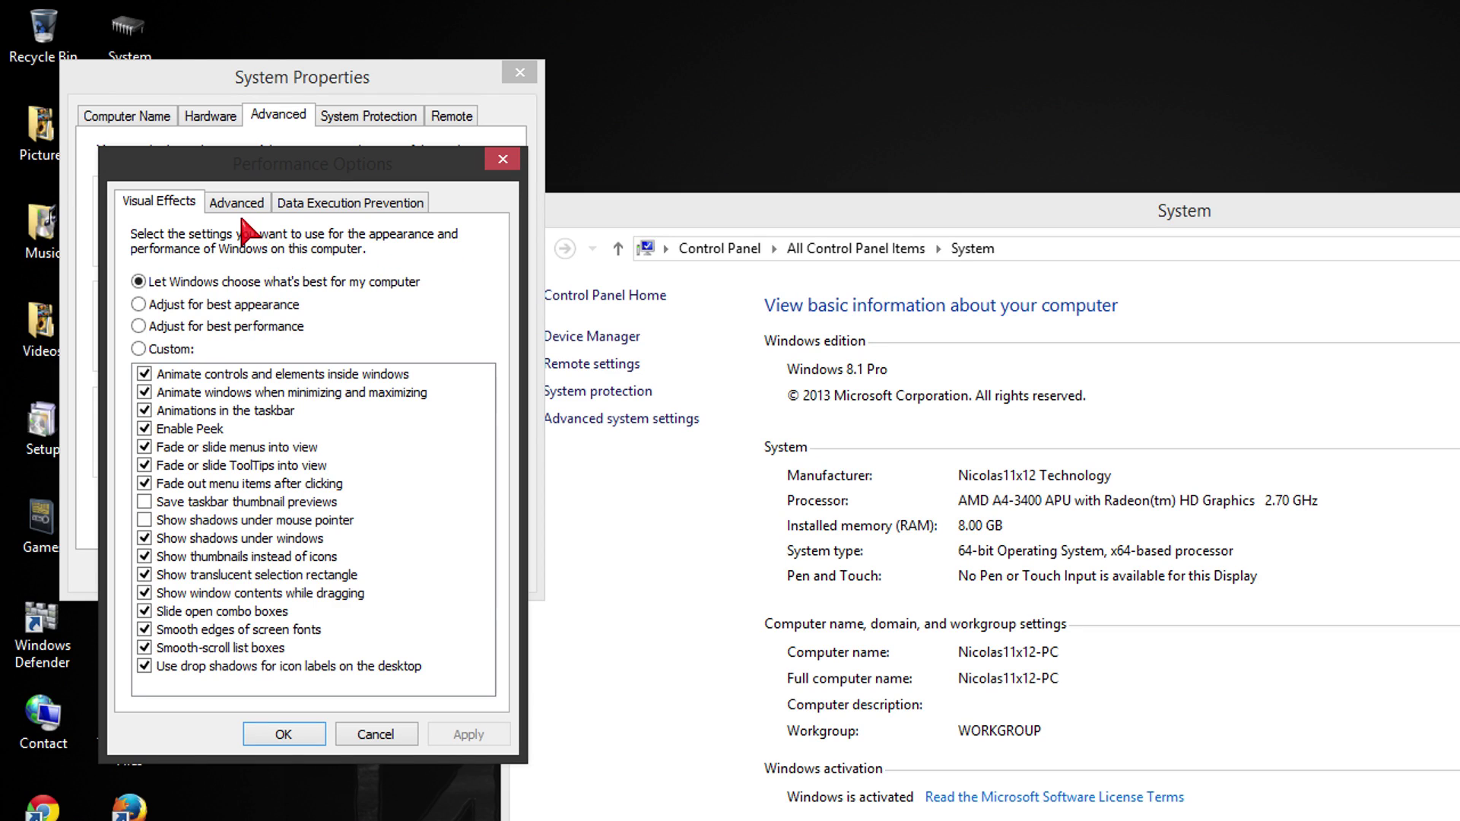
{"action": "left_click", "coordinate": [242, 208]}
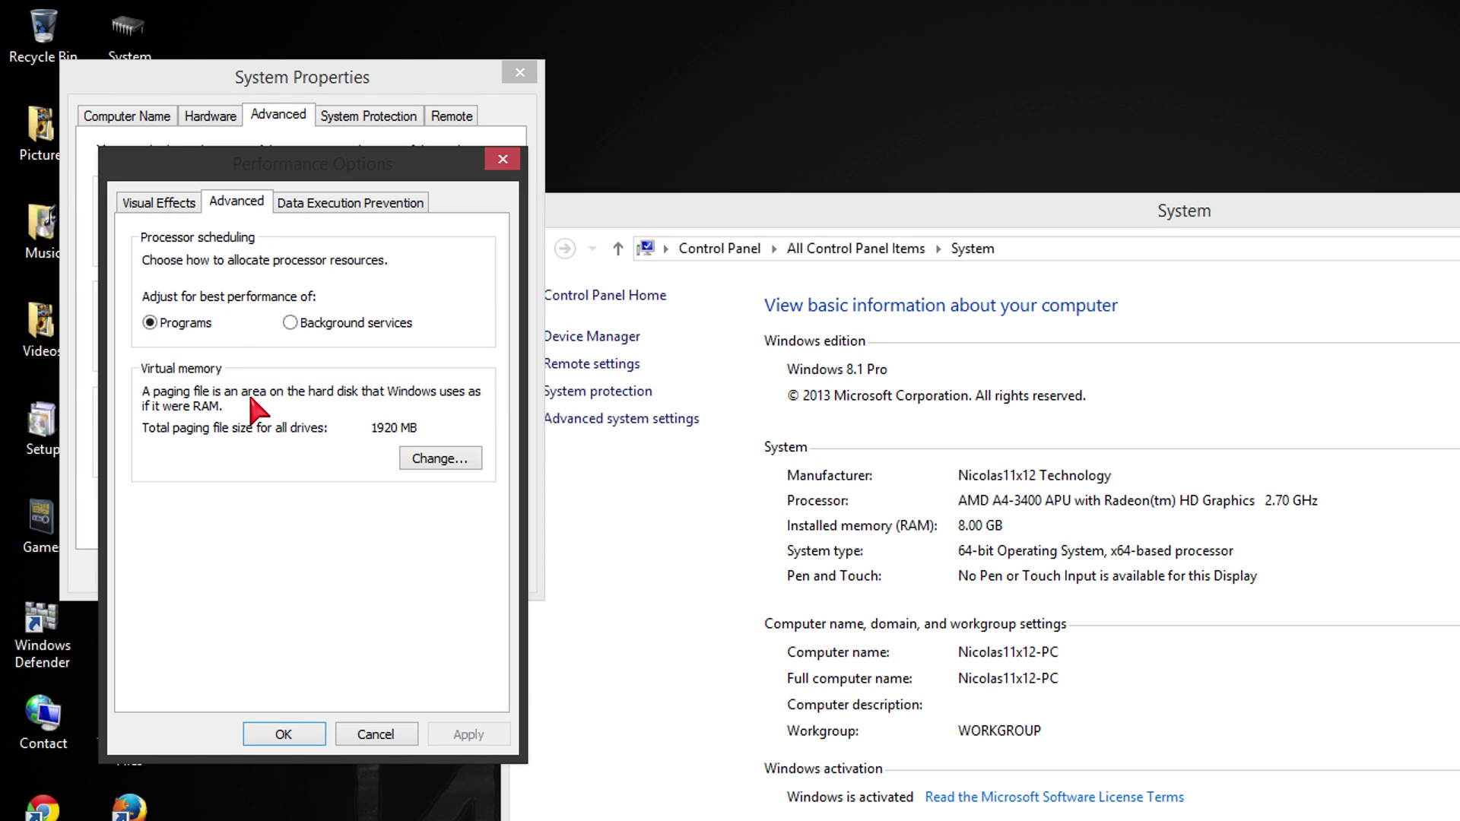
{"action": "left_click", "coordinate": [441, 458]}
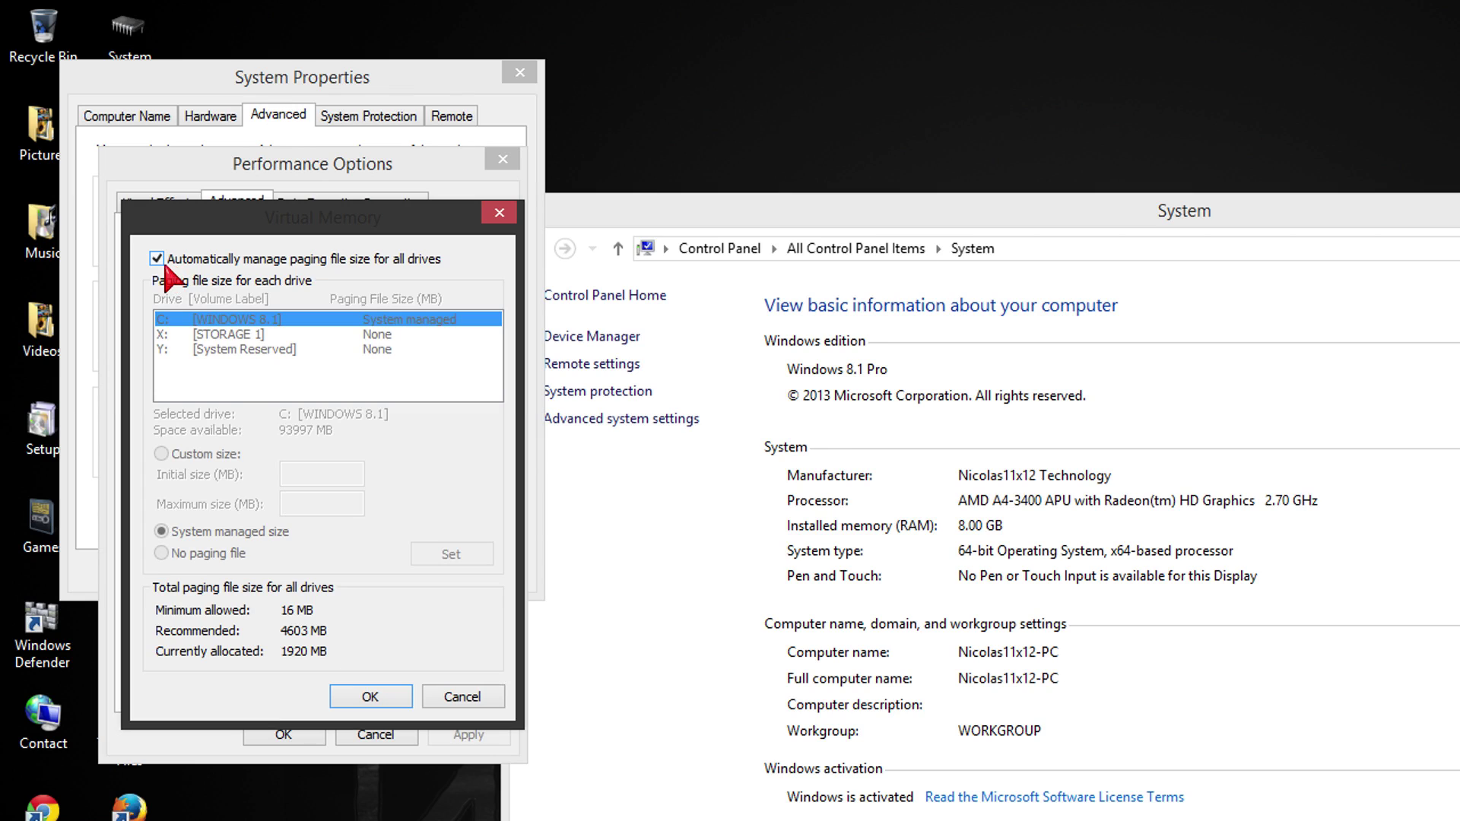
Turn off automatic paging file management and set drive C: to no paging file
{"action": "left_click", "coordinate": [157, 261]}
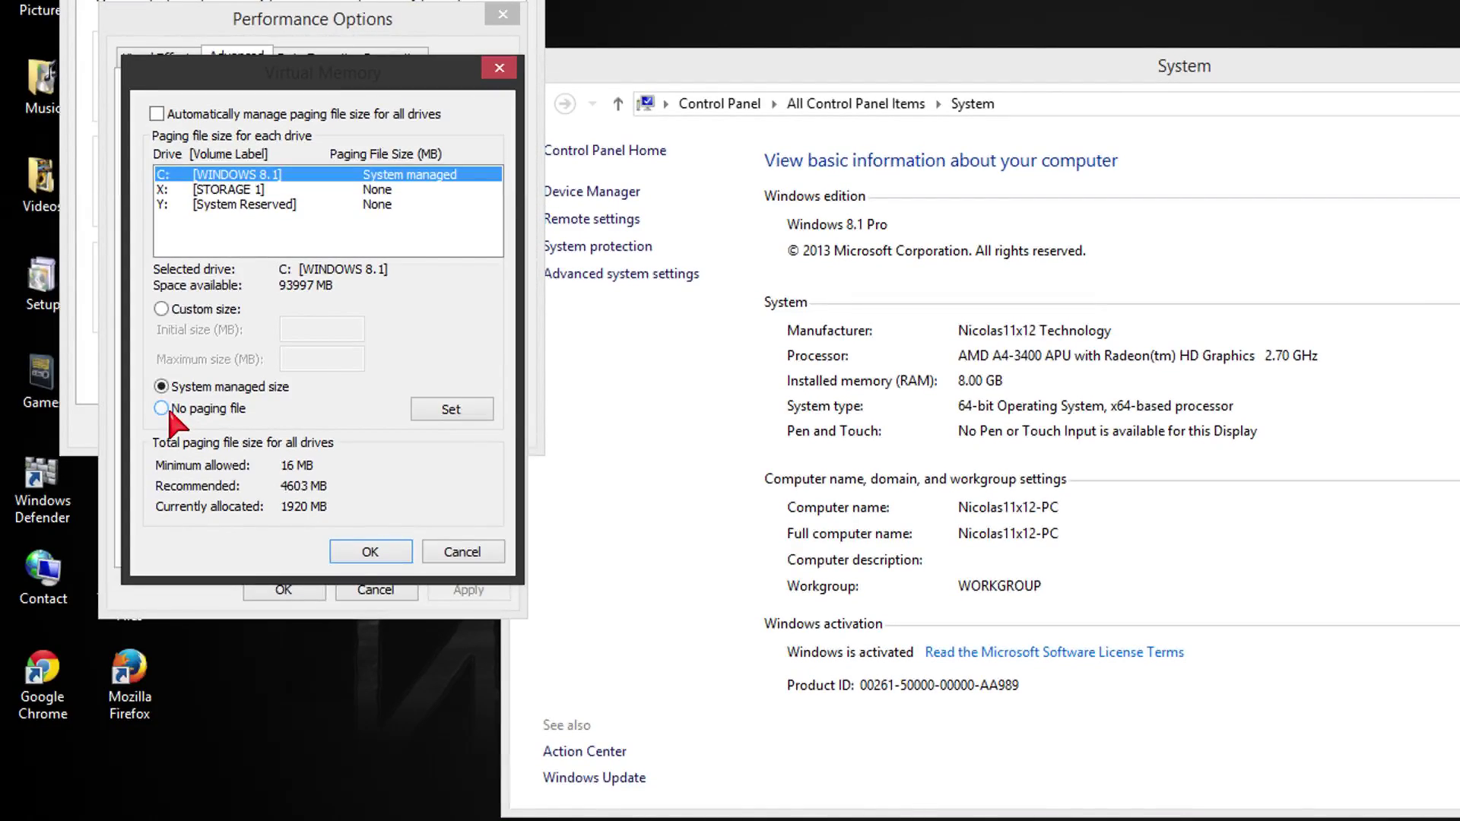
{"action": "left_click", "coordinate": [169, 411]}
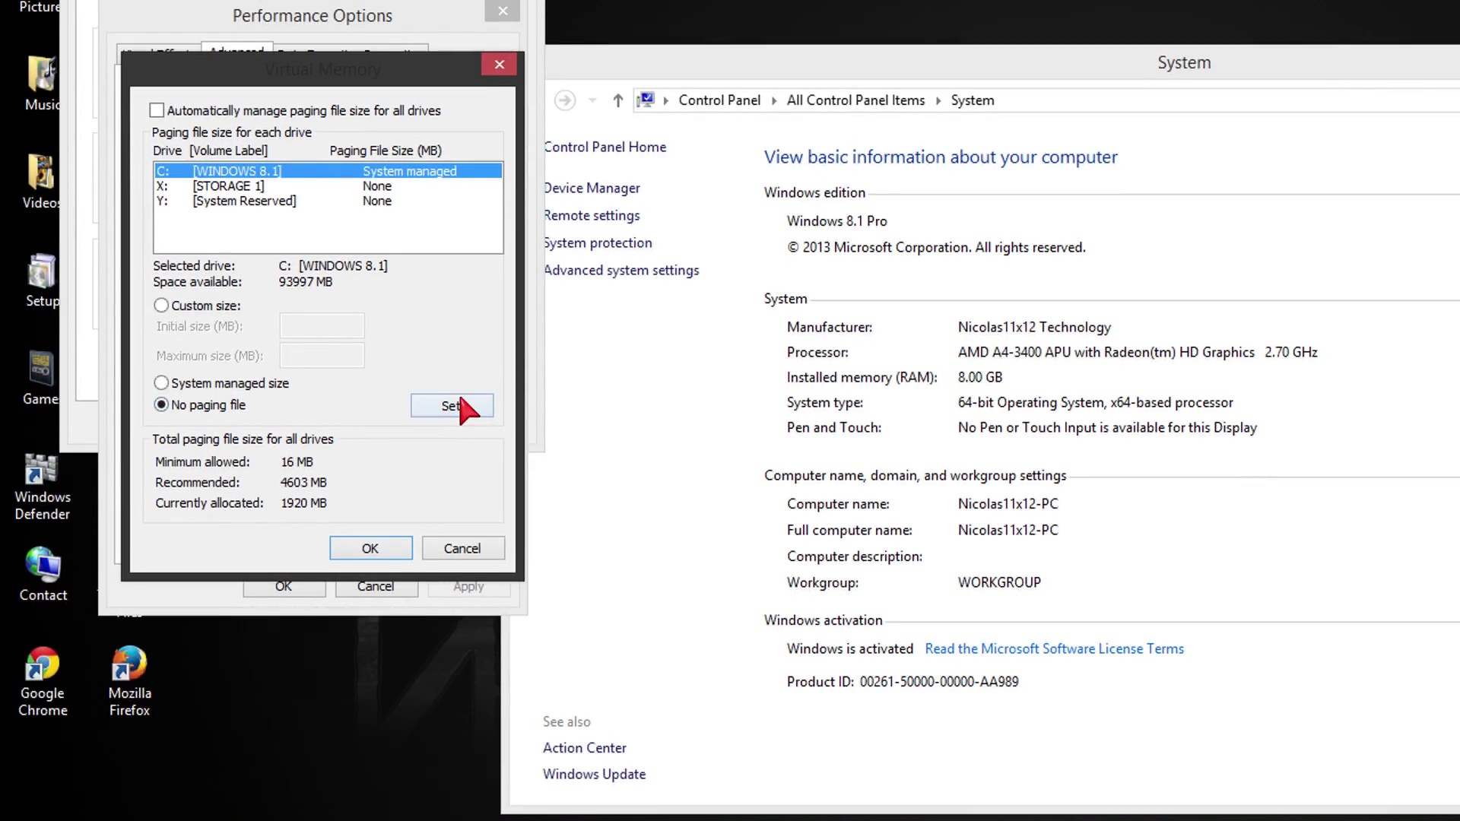
{"action": "left_click", "coordinate": [456, 407]}
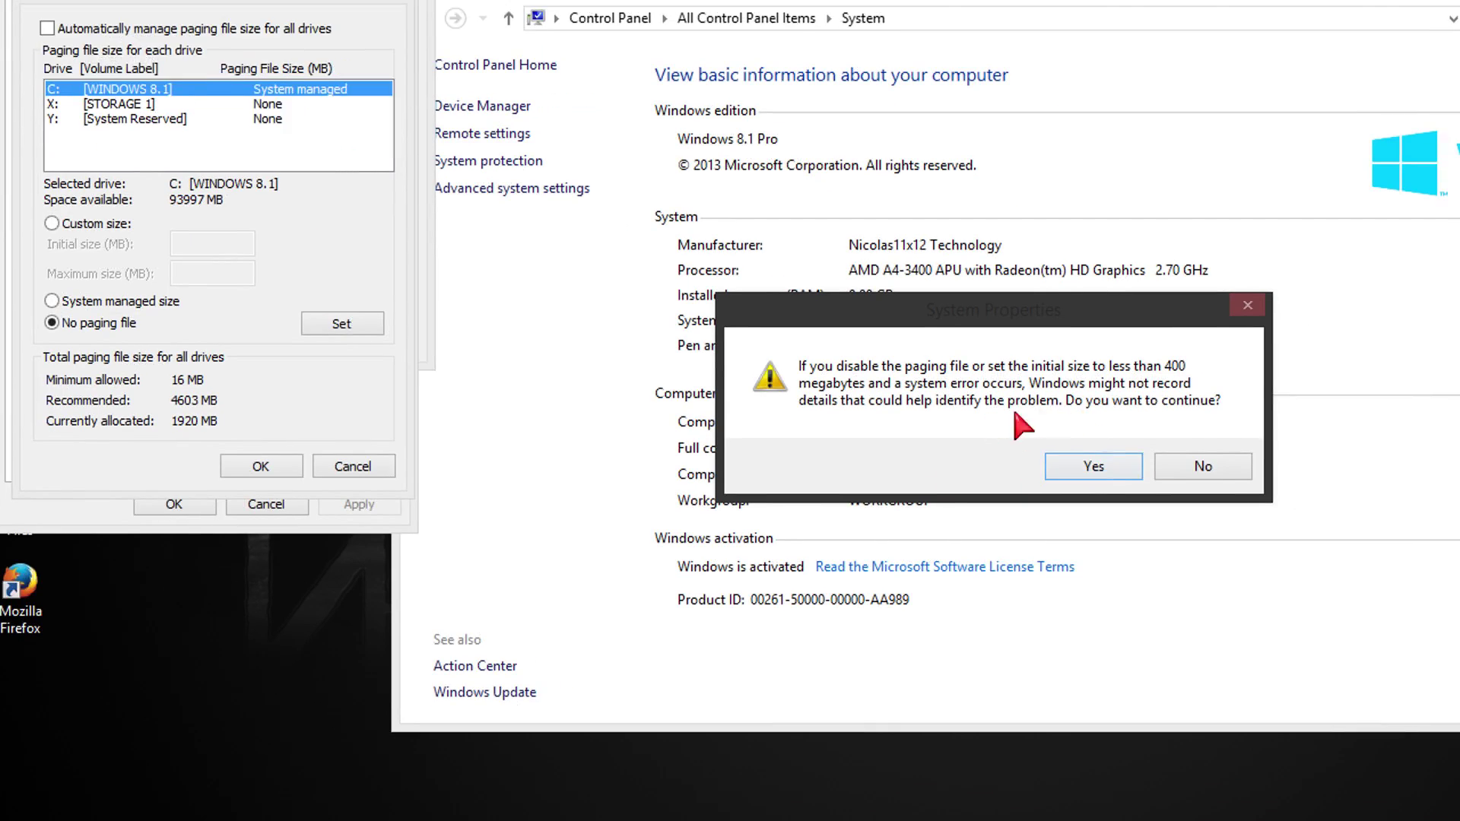
{"action": "left_click", "coordinate": [1081, 466]}
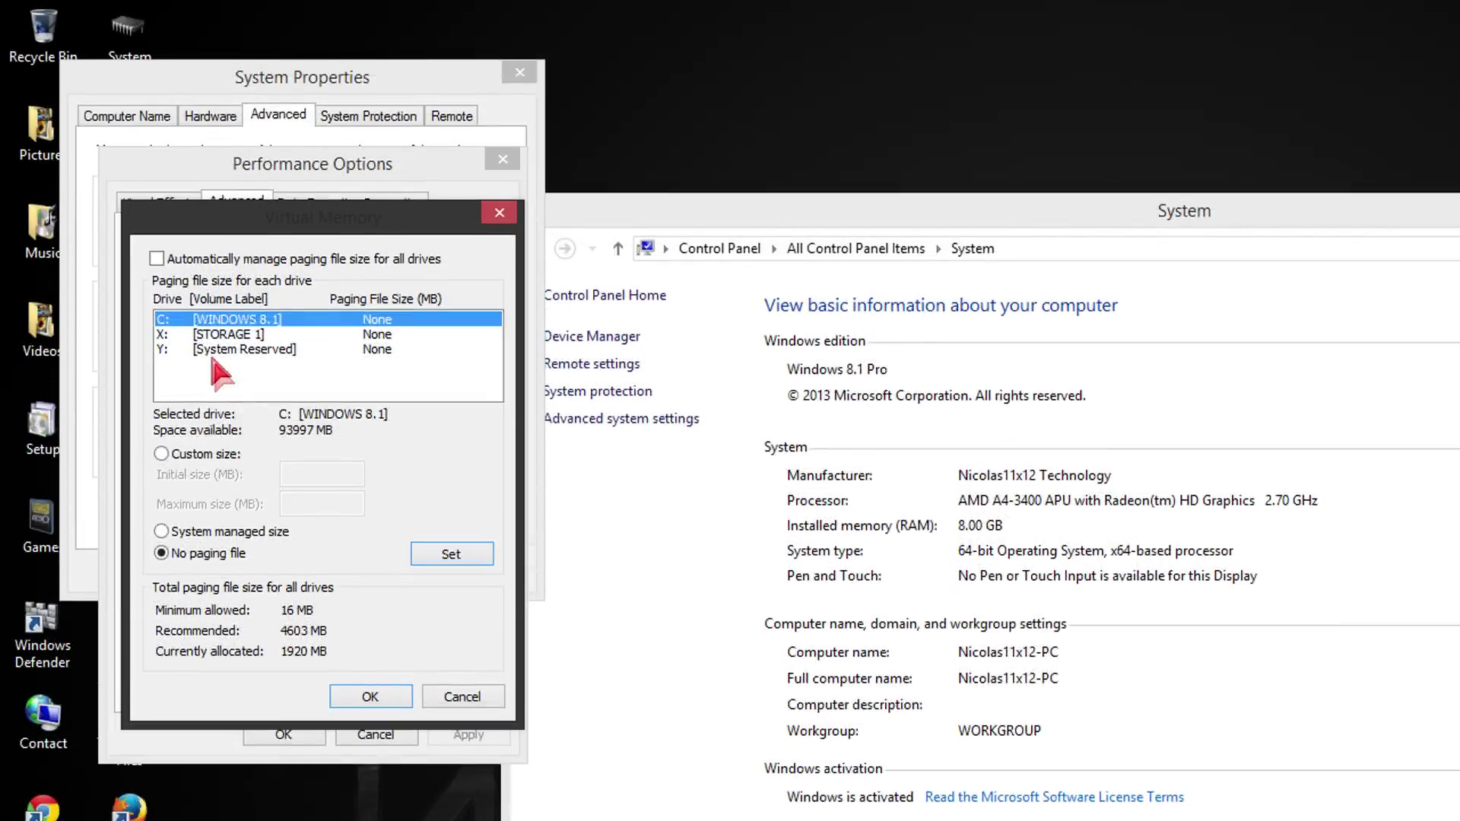
Give the STORAGE 1 drive X: a system-managed paging file size
{"action": "left_click", "coordinate": [100, 85]}
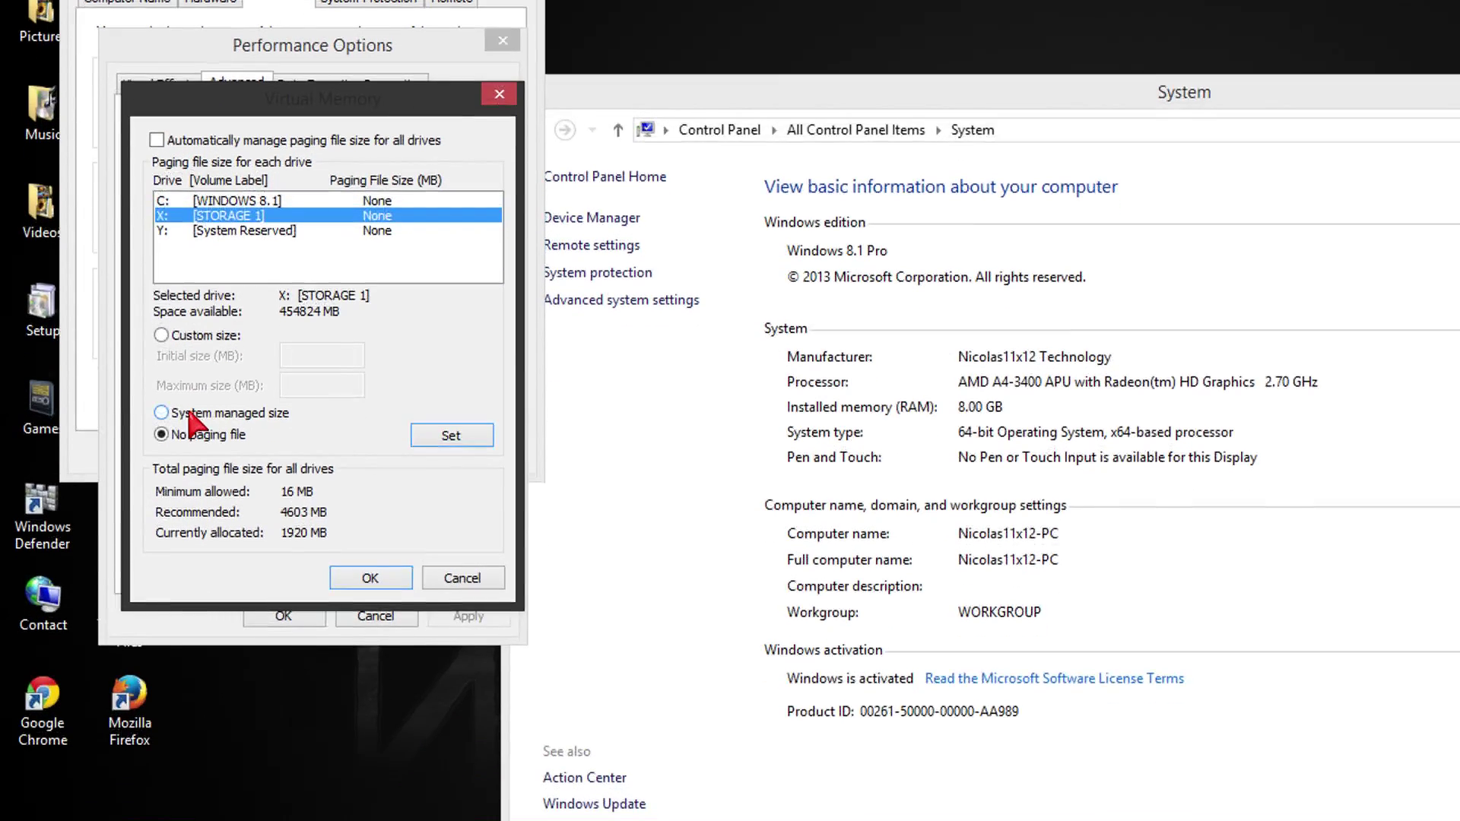
{"action": "left_click", "coordinate": [197, 530]}
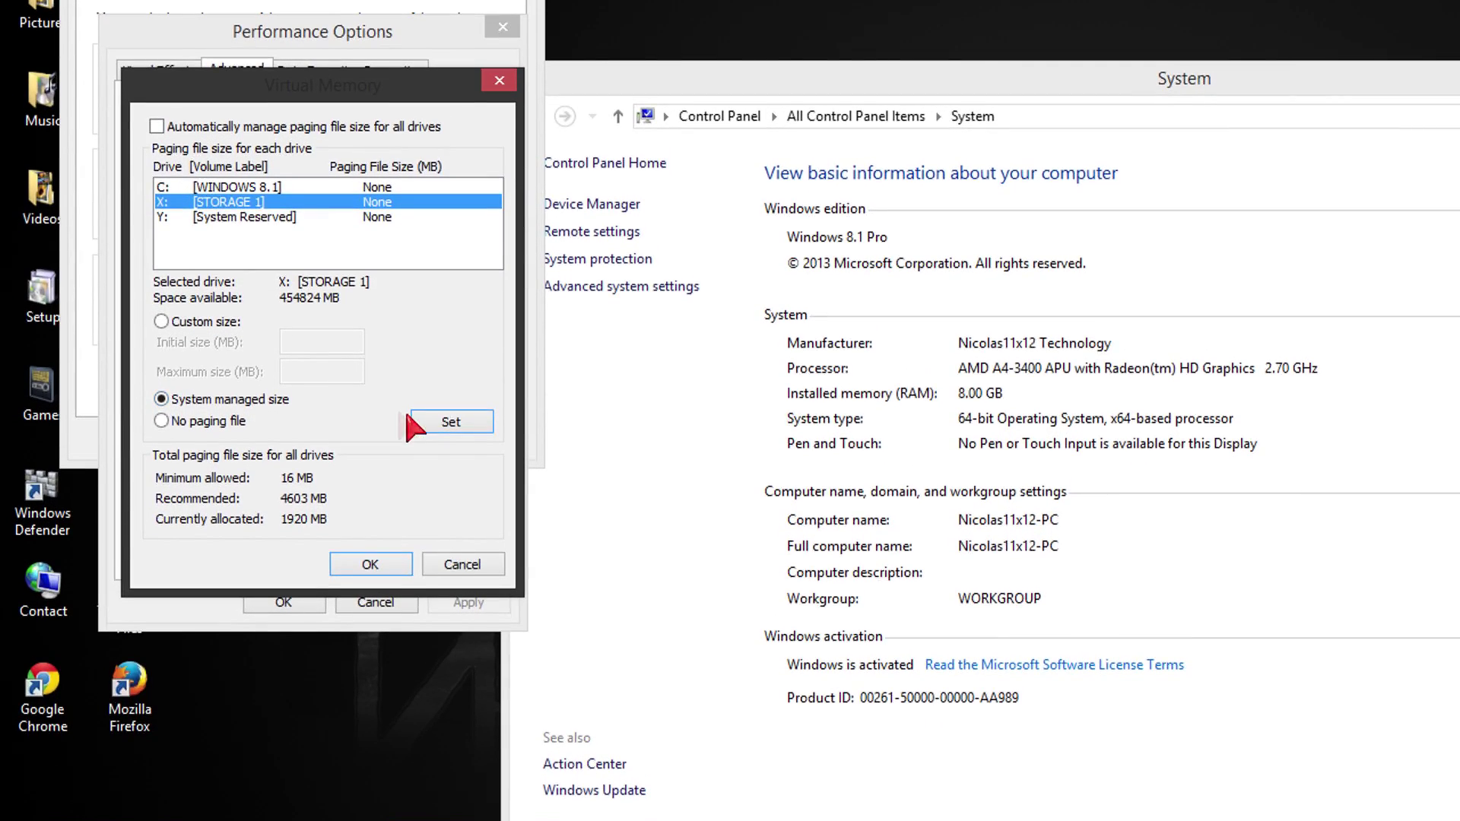
{"action": "left_click", "coordinate": [446, 426]}
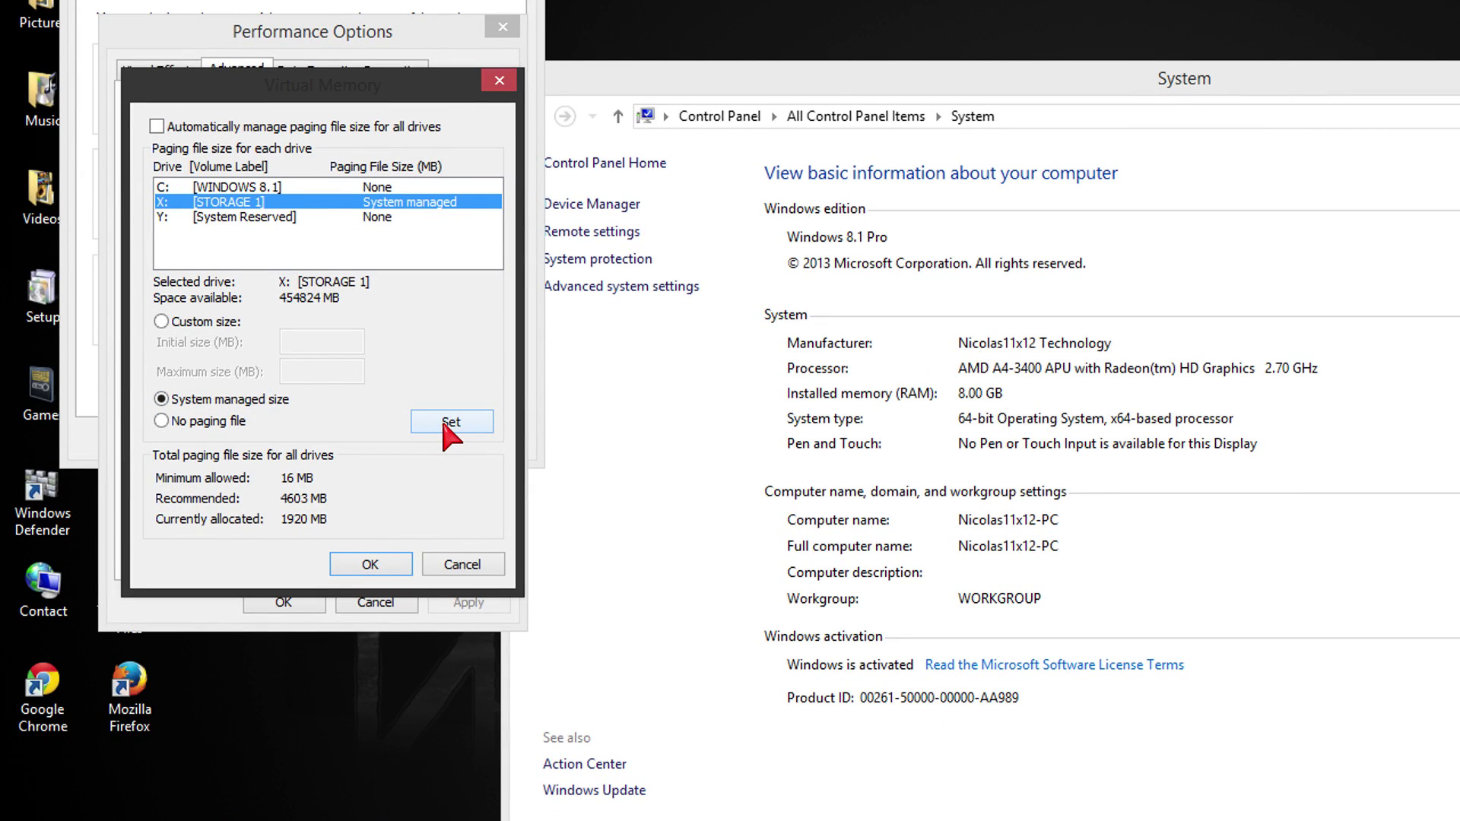
{"action": "left_click", "coordinate": [373, 563]}
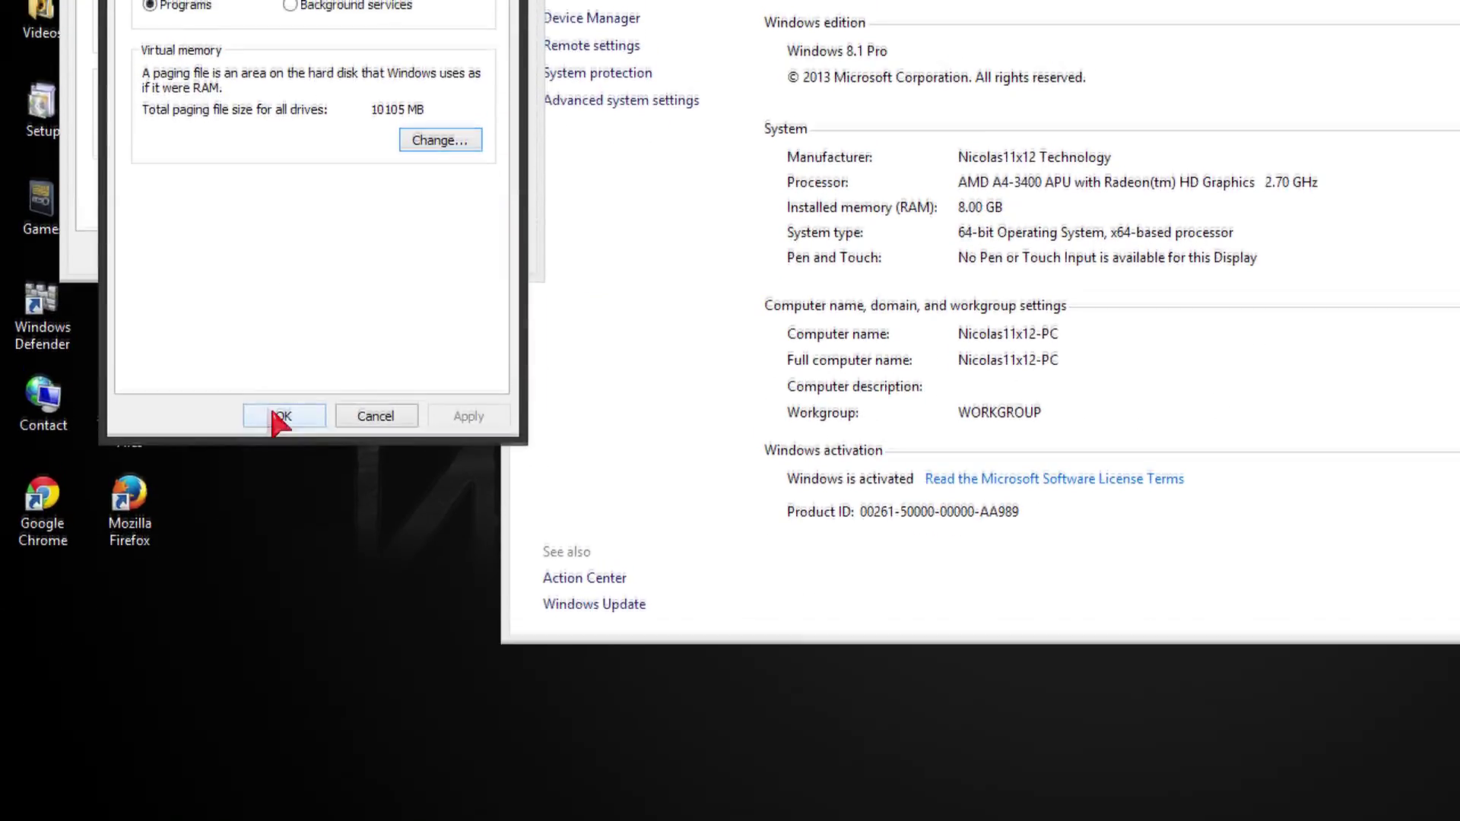
Accept Performance Options and System Properties to keep the new paging file layout
{"action": "left_click", "coordinate": [280, 417]}
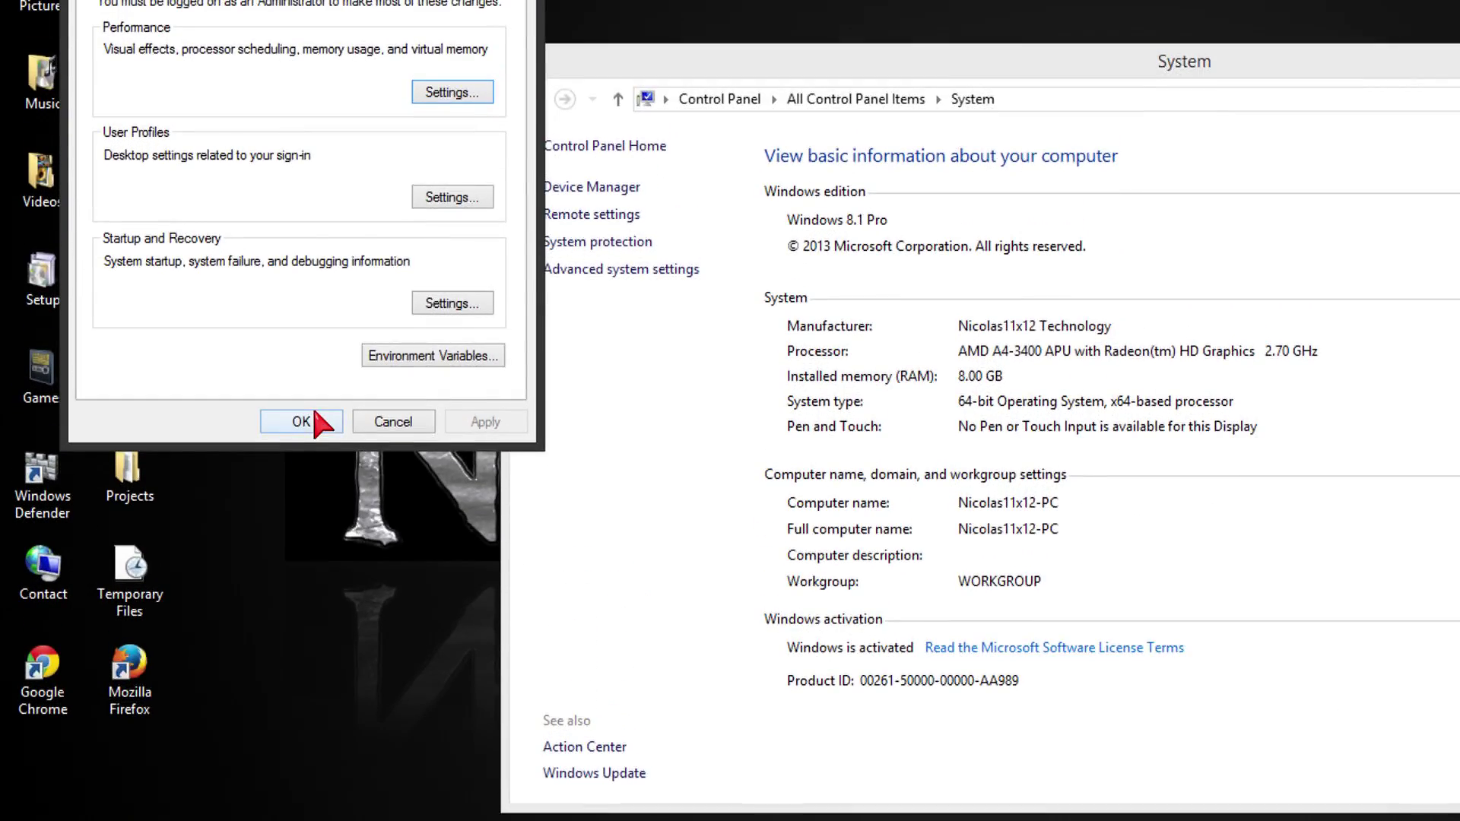
{"action": "left_click", "coordinate": [312, 290]}
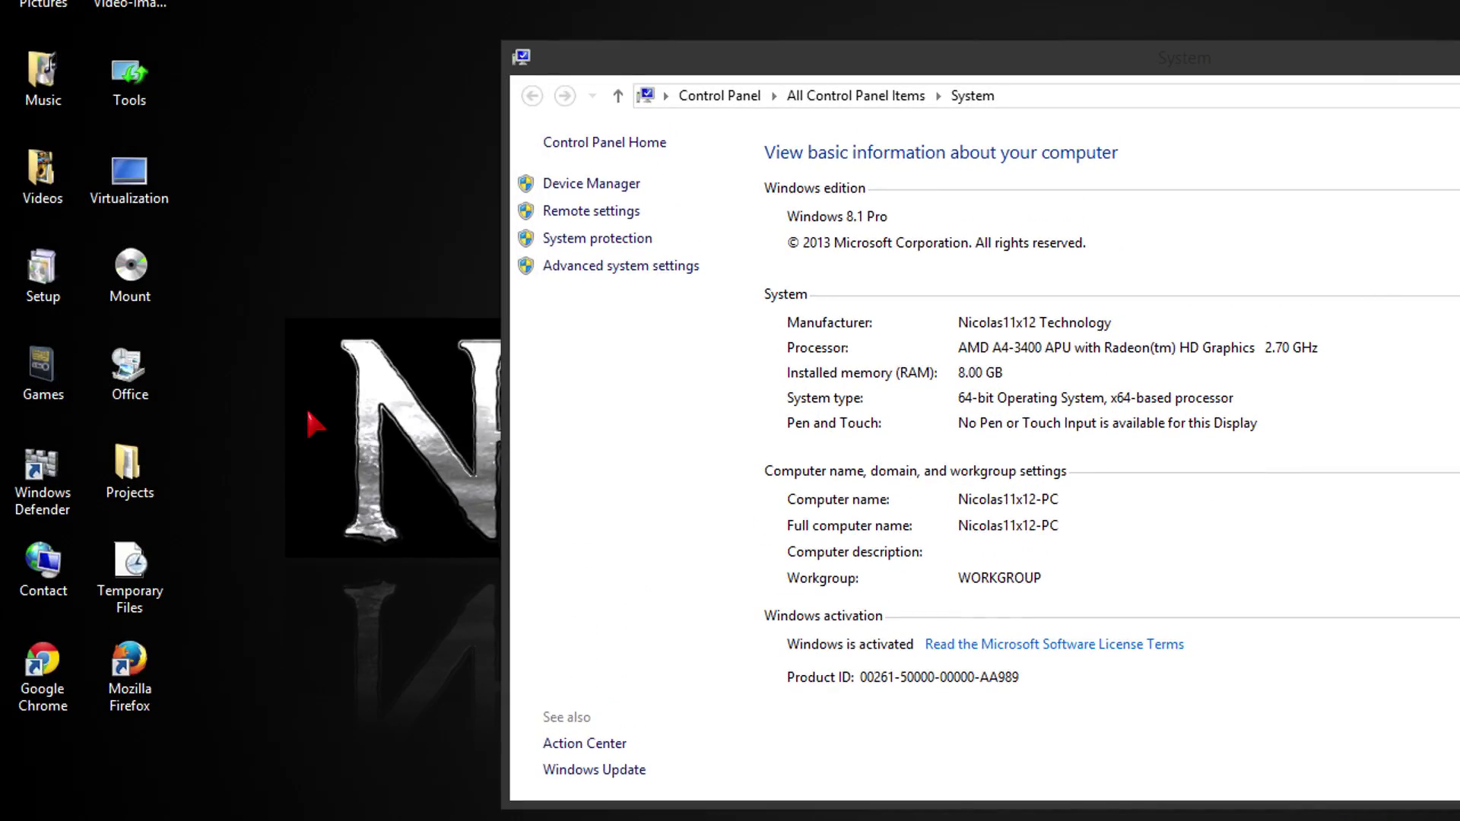